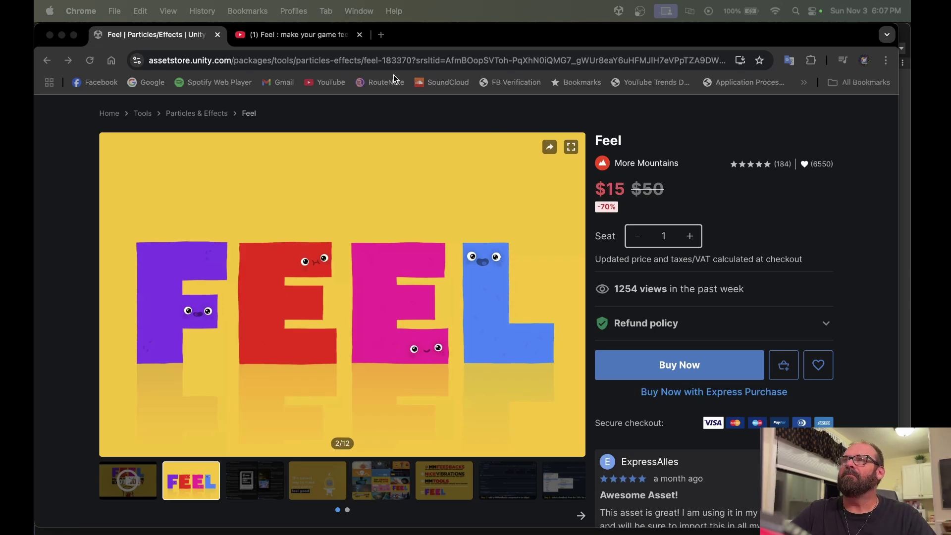
Watch the Feel YouTube trailer, then return to the Feel Asset Store page listed at $15.
click(293, 36)
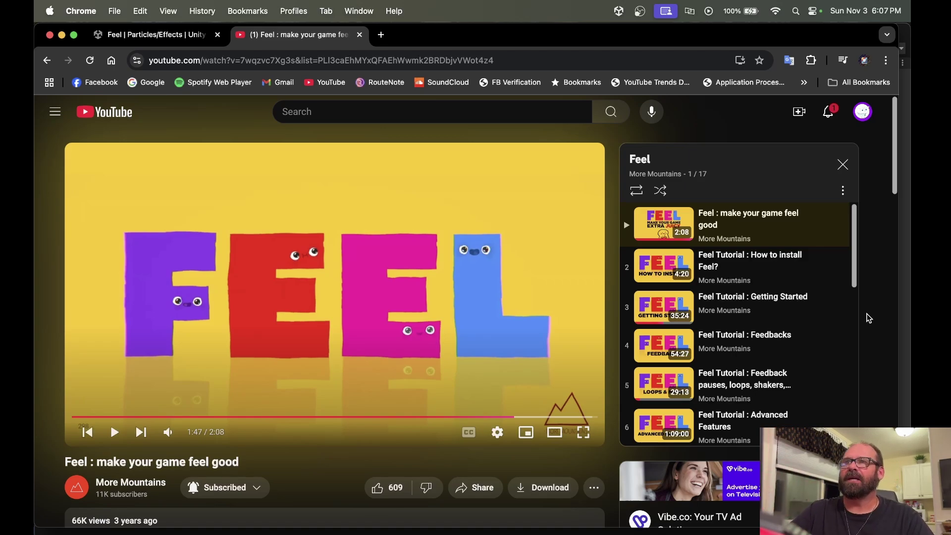
click(172, 38)
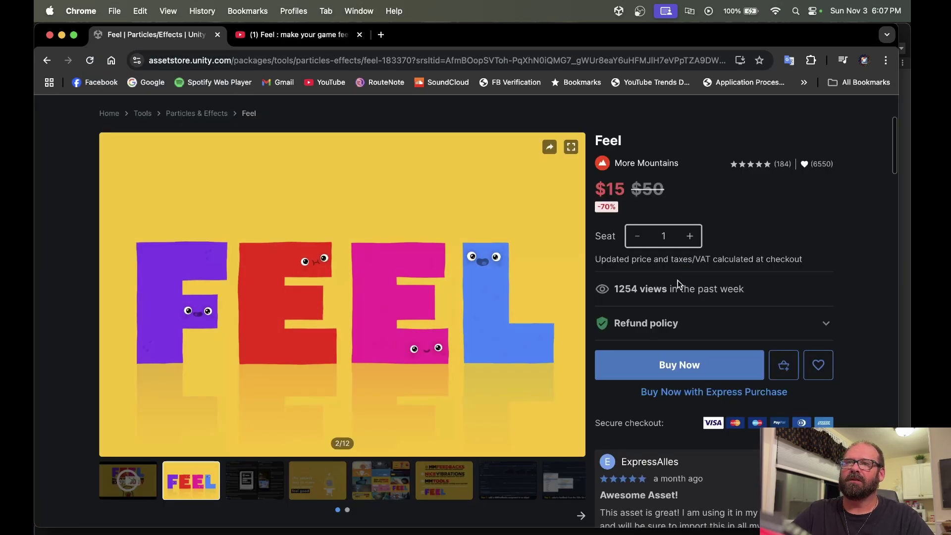
Switch to Unity, check the fireball project files in Finder, and come back to TestLevelScene.
key(super+Tab)
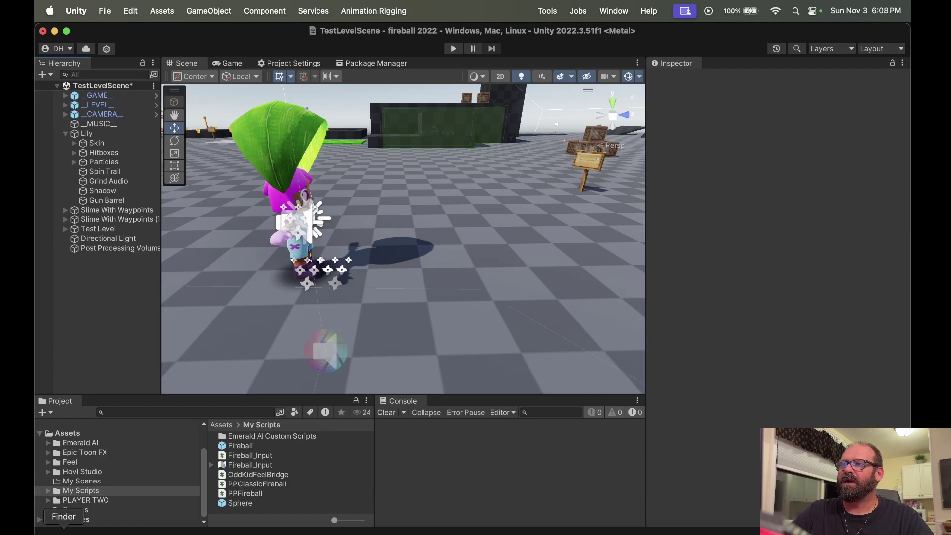
click(64, 531)
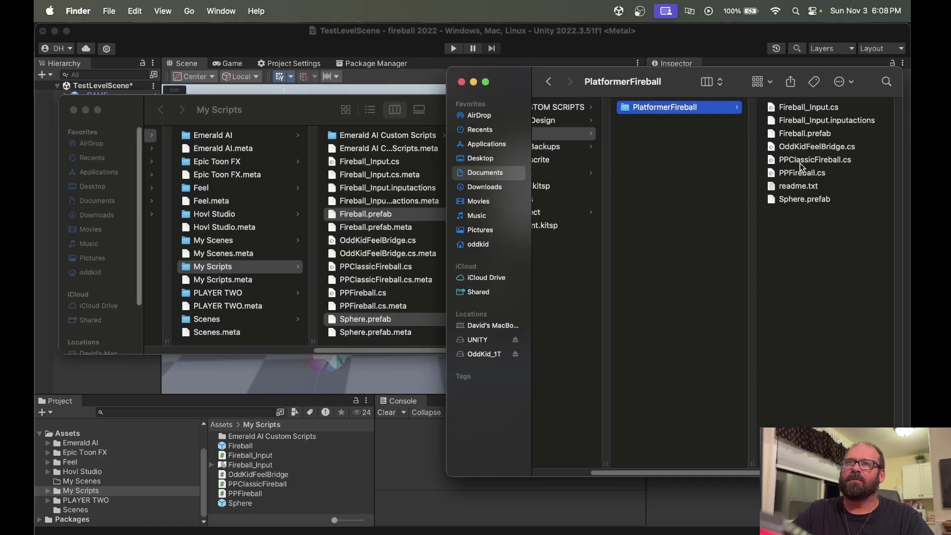
click(306, 509)
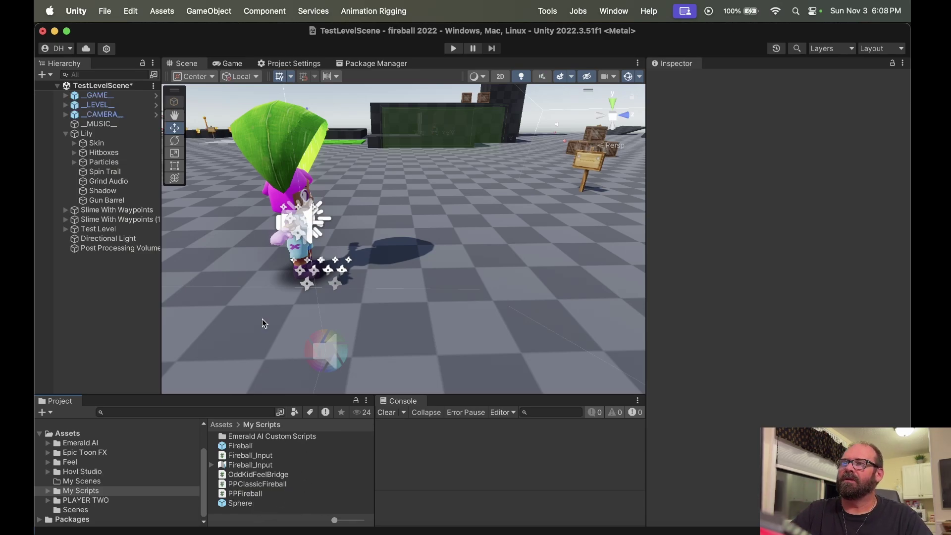
Open the Fireball prefab from the My Scripts folder in Prefab Mode.
click(226, 447)
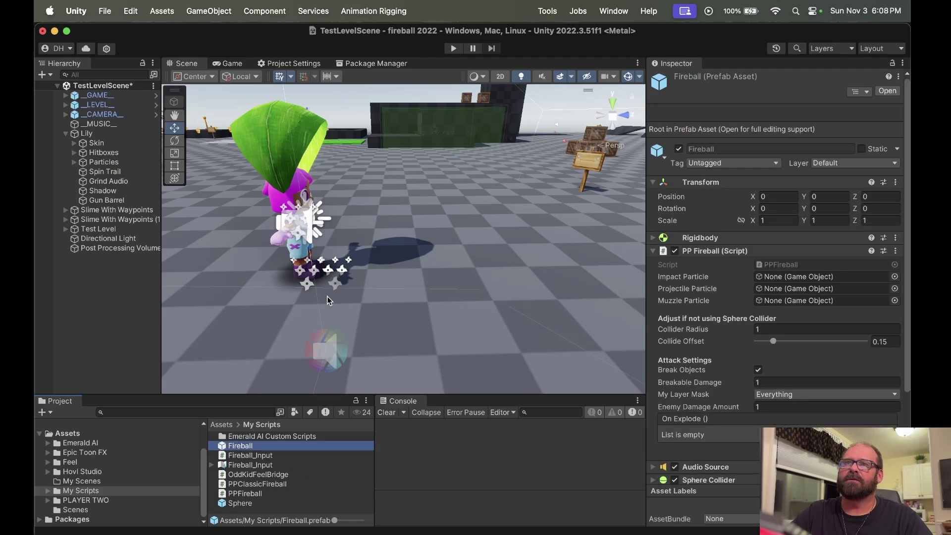
double_click(232, 446)
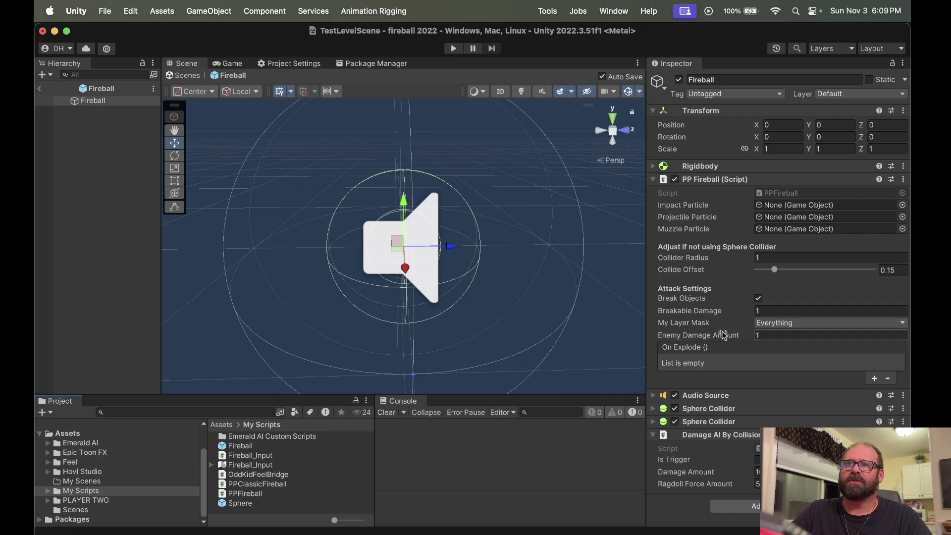
Set the Fireball's My Layer Mask to Everything except Ignore Raycast, so it reads Mixed.
click(787, 324)
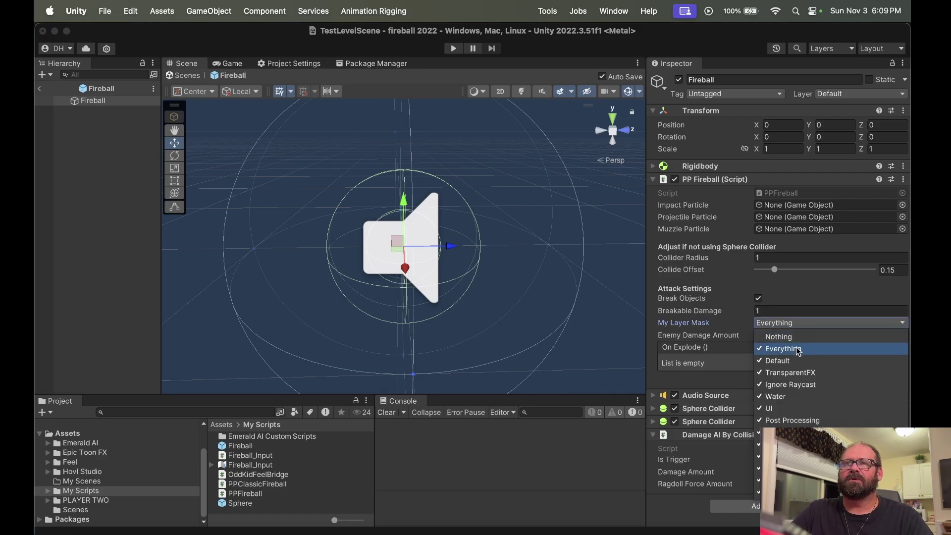
click(789, 336)
click(787, 325)
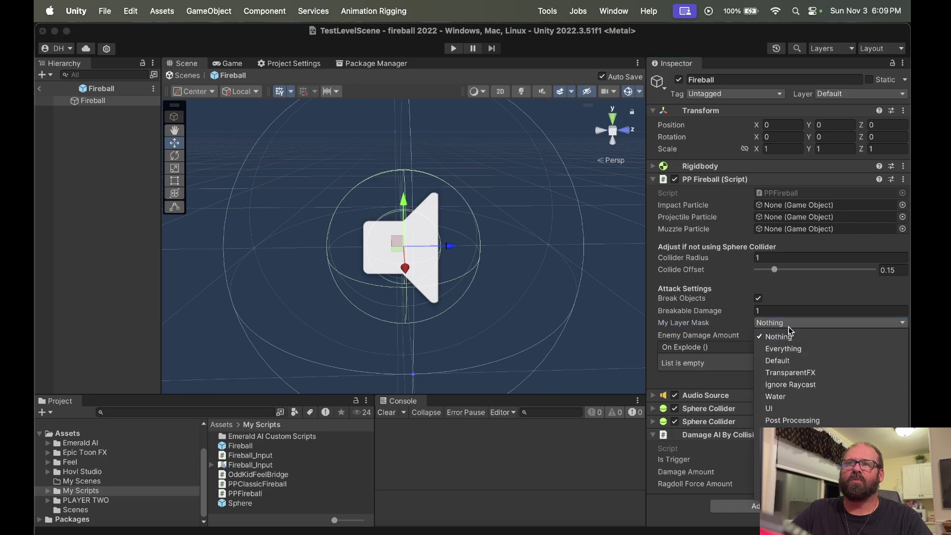
click(790, 348)
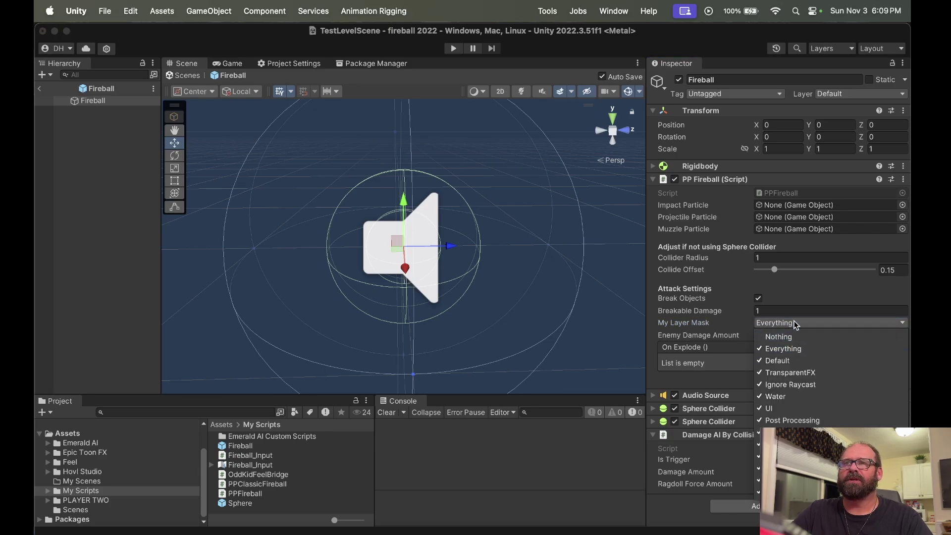
click(798, 389)
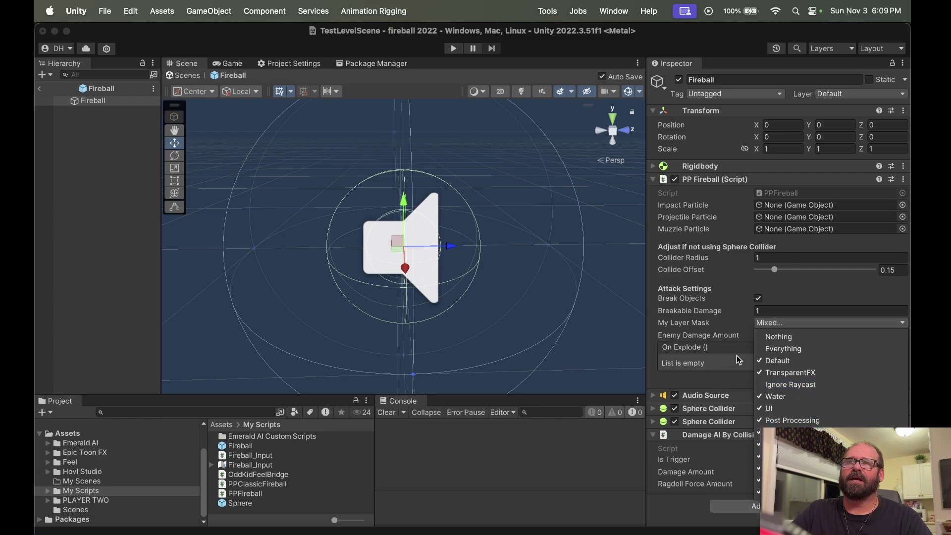
click(791, 301)
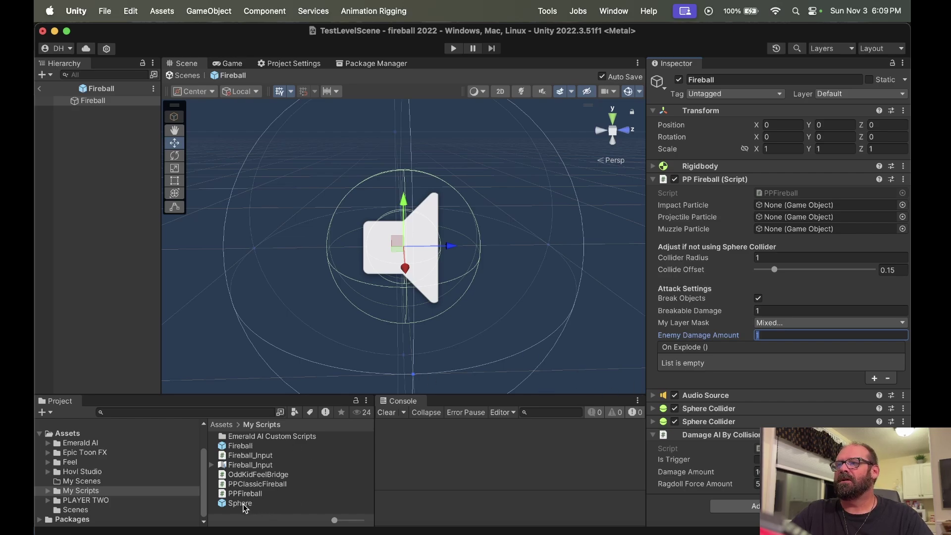
right_click(88, 146)
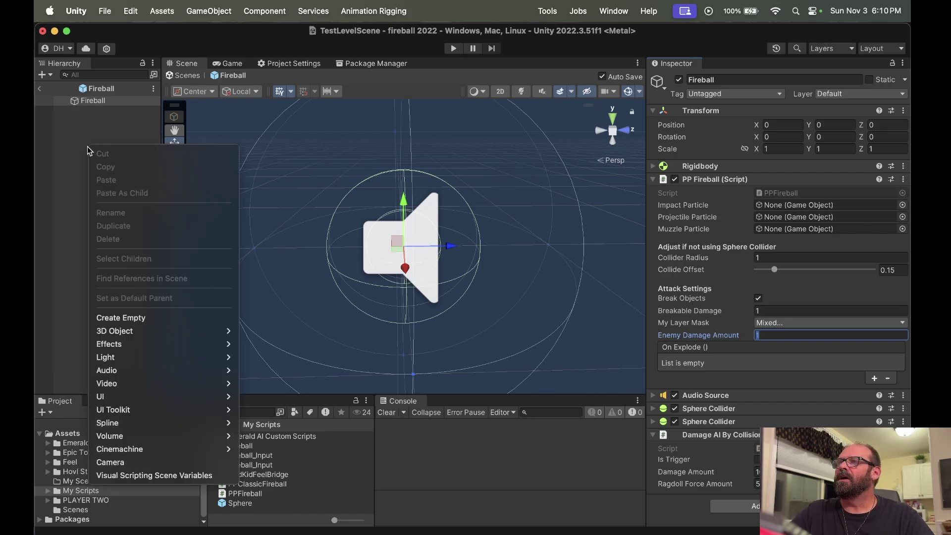
mouse_move(124, 329)
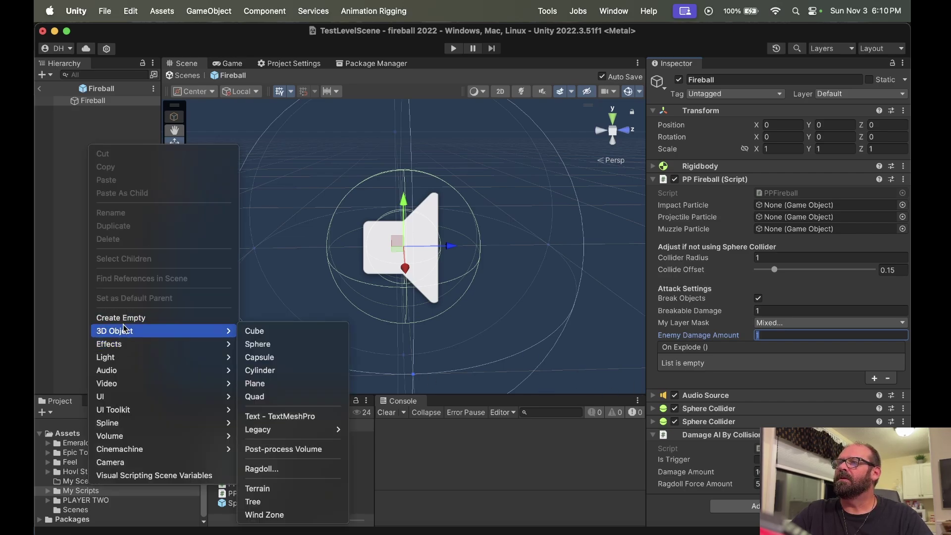
click(272, 344)
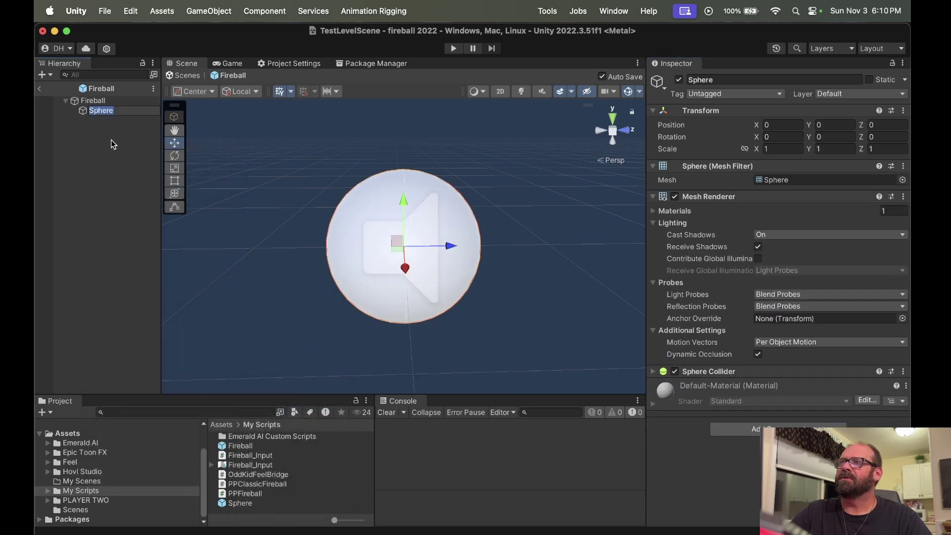
key(Return)
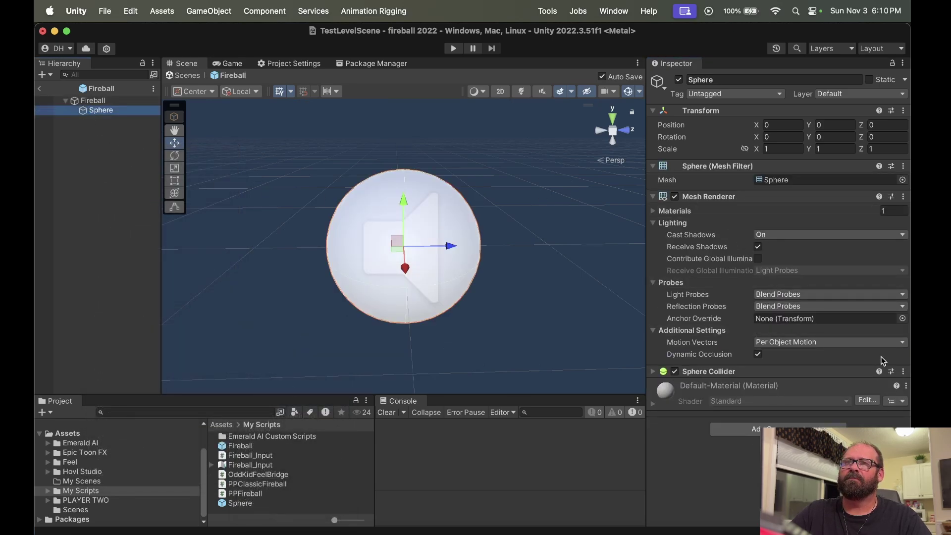
click(902, 372)
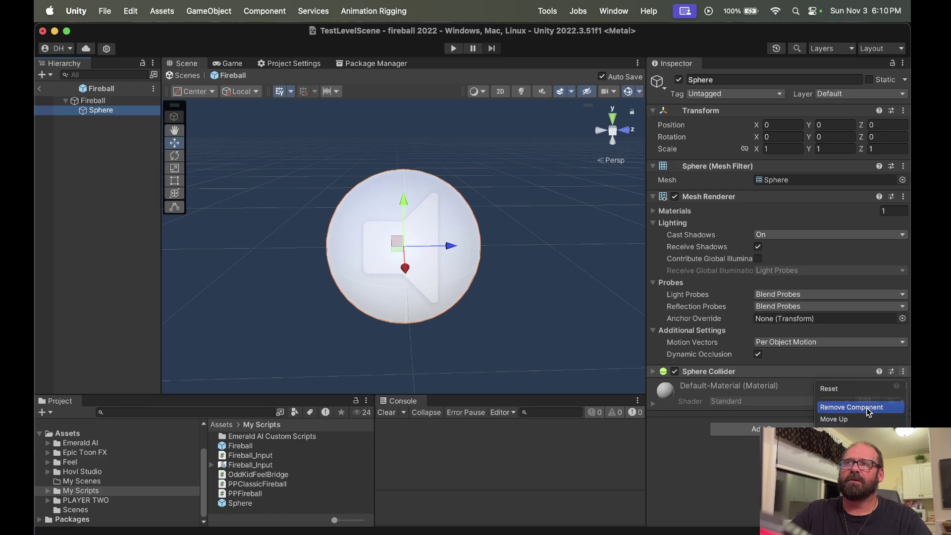
click(851, 406)
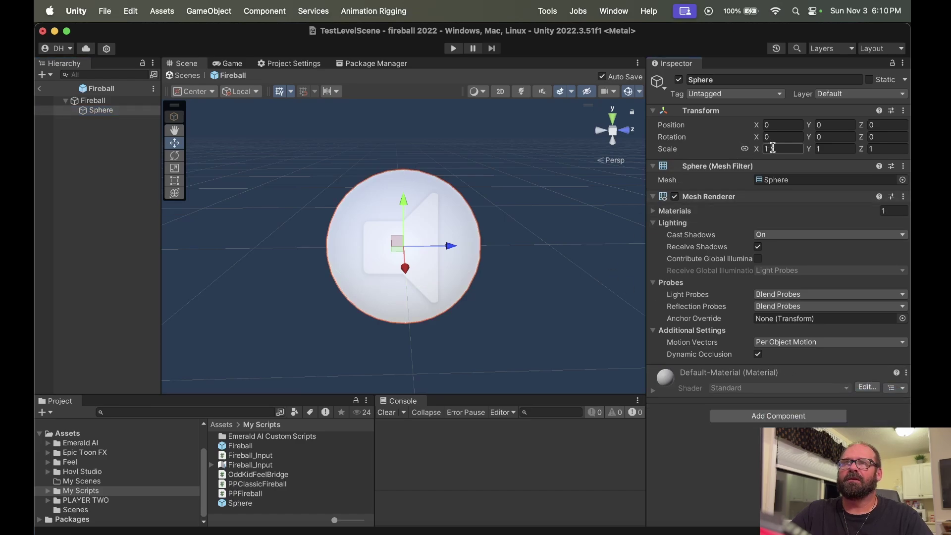
text(3)
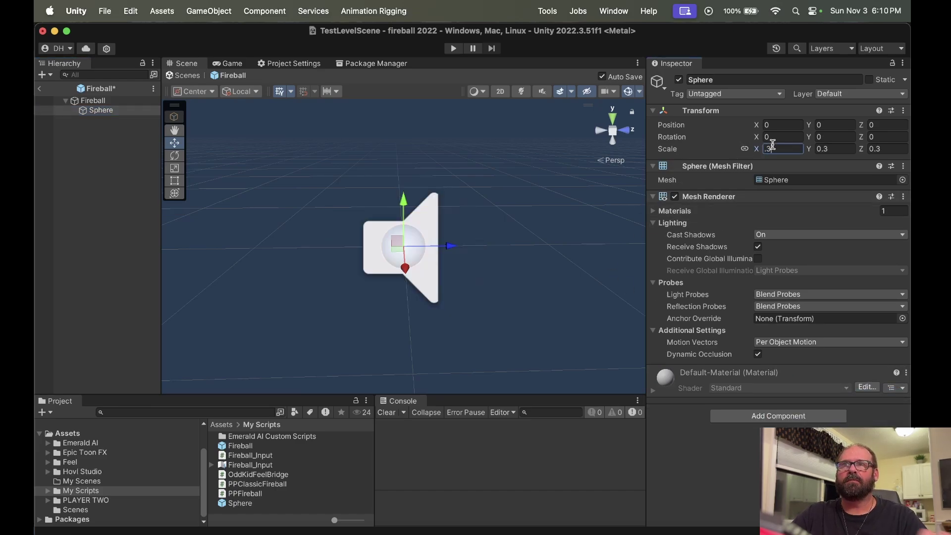
click(744, 149)
drag(861, 148, 868, 149)
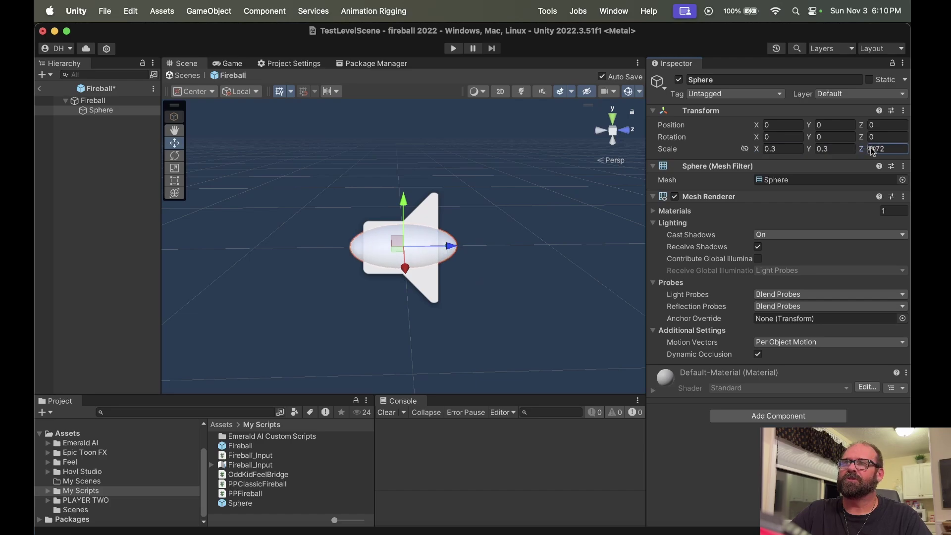
click(625, 93)
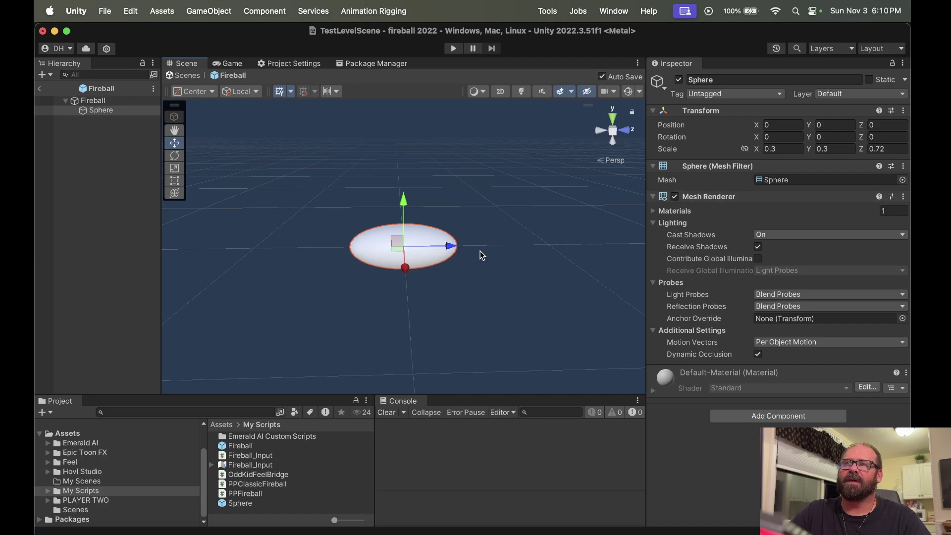
click(626, 93)
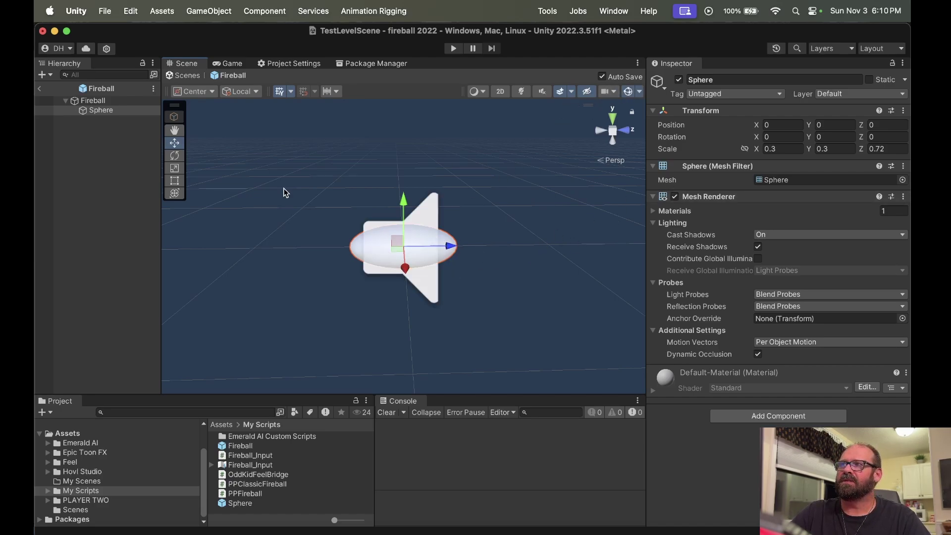
drag(83, 115, 145, 267)
right_click(87, 110)
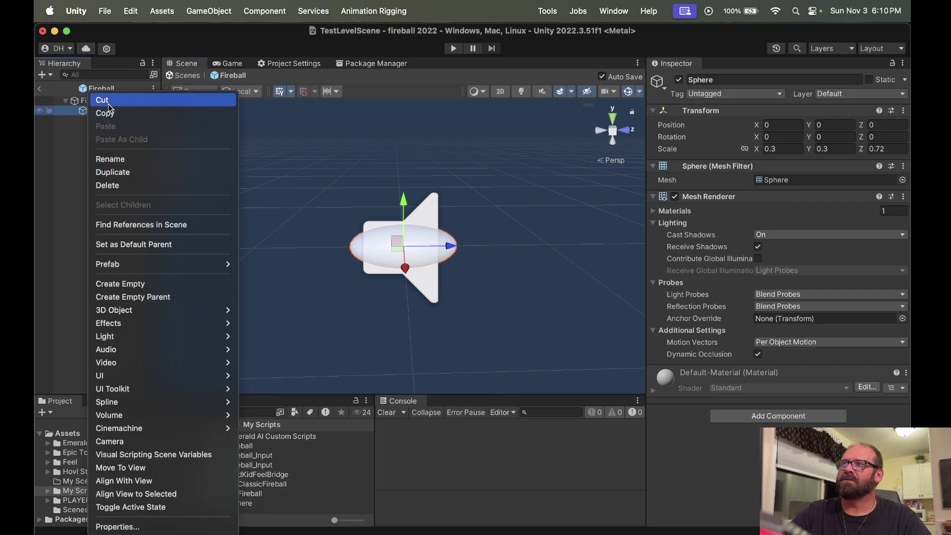
click(119, 185)
click(94, 100)
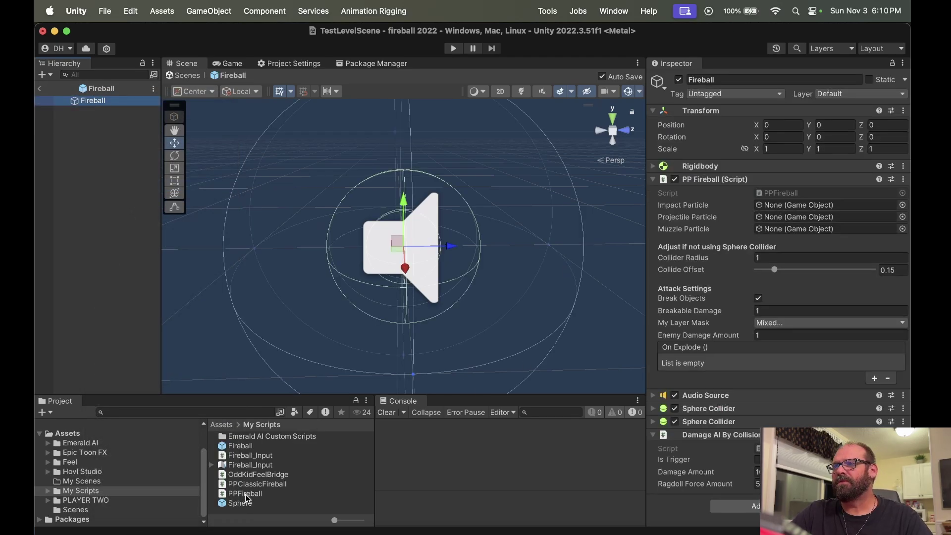
Assign Sphere as the Projectile Particle and BulletFatExplosionGreen as the Impact Particle.
drag(242, 504, 775, 218)
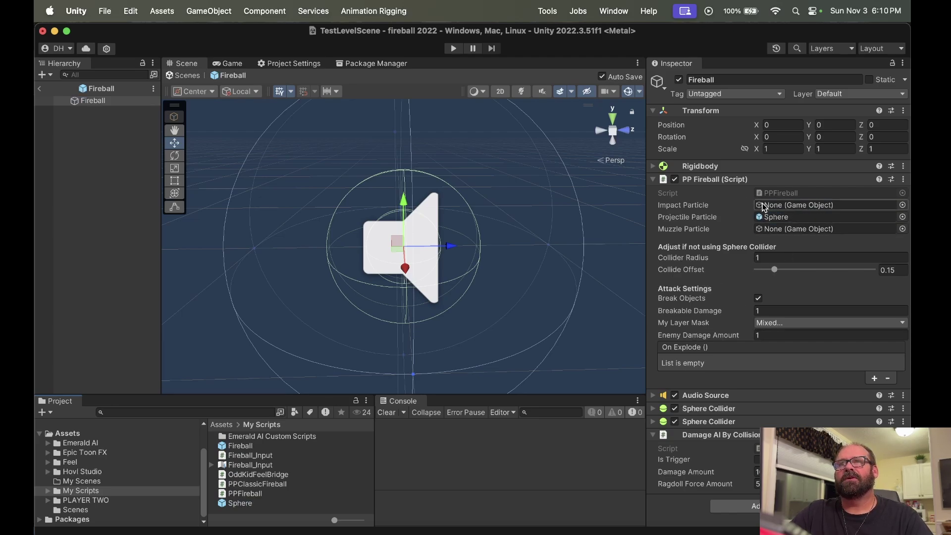
click(902, 205)
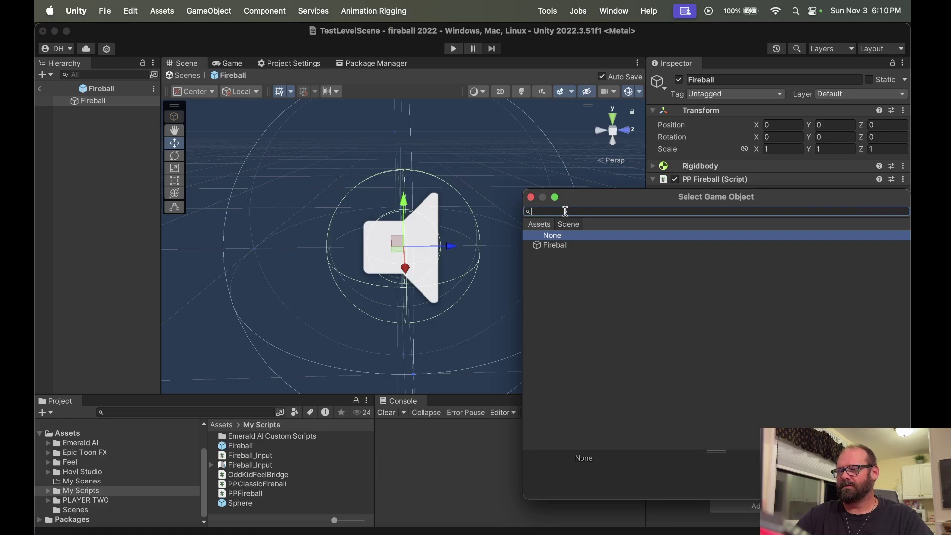
text(expl)
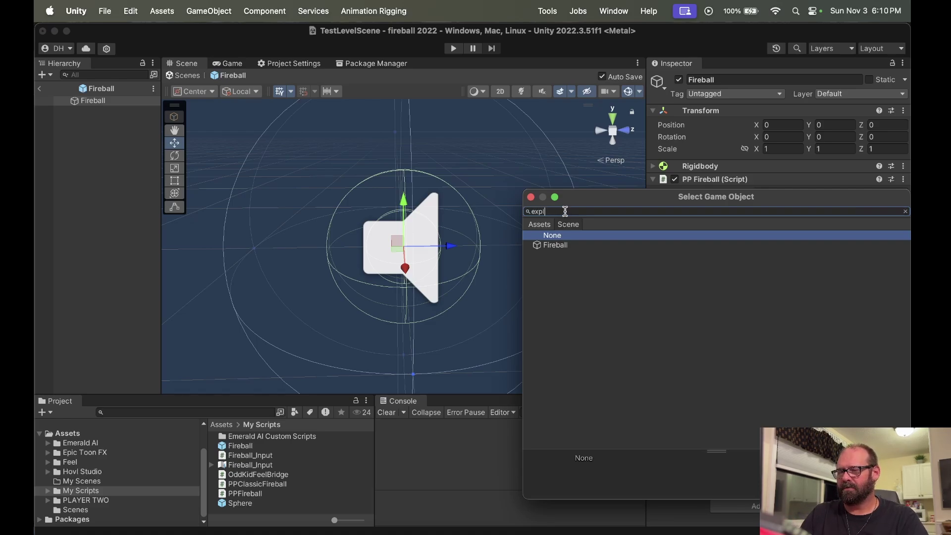
text(osion)
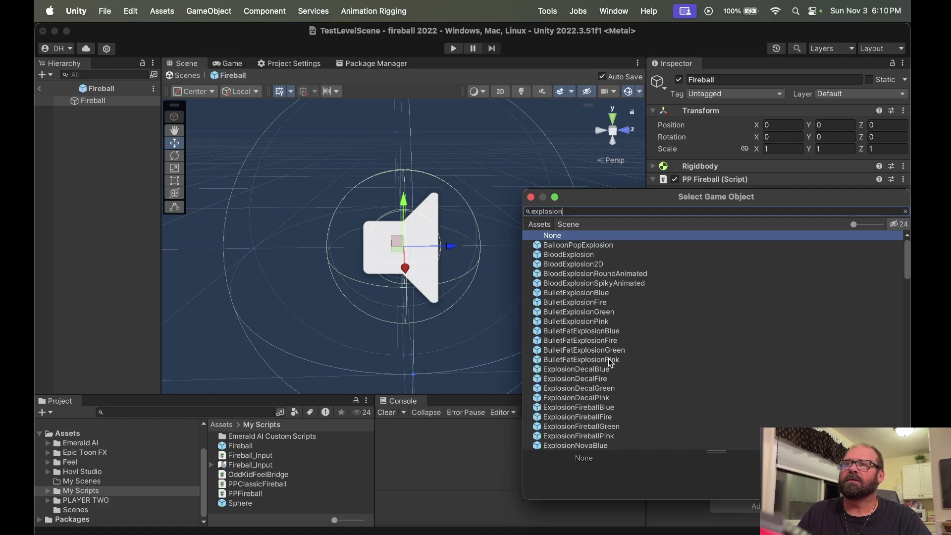
click(605, 351)
click(530, 197)
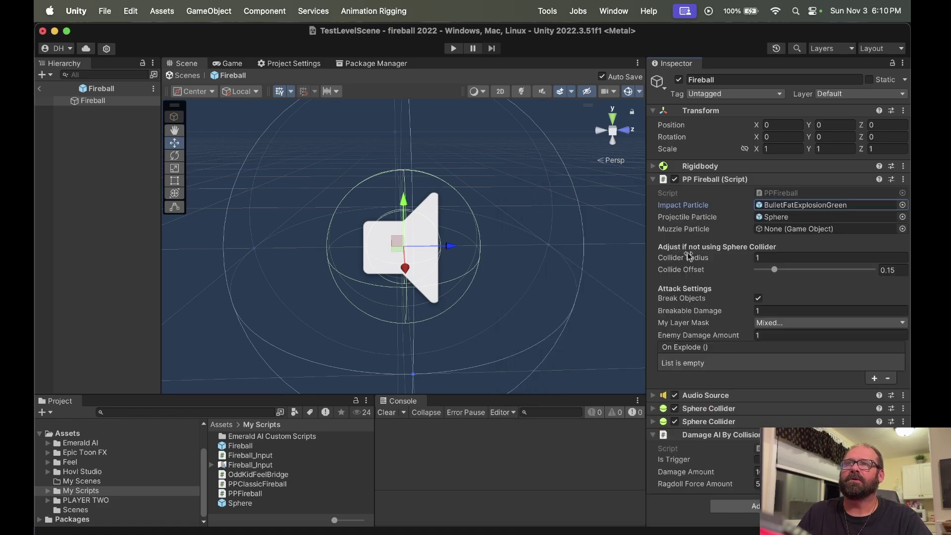
Assign BulletFatMuzzlePink from the project assets as the Muzzle Particle.
click(902, 229)
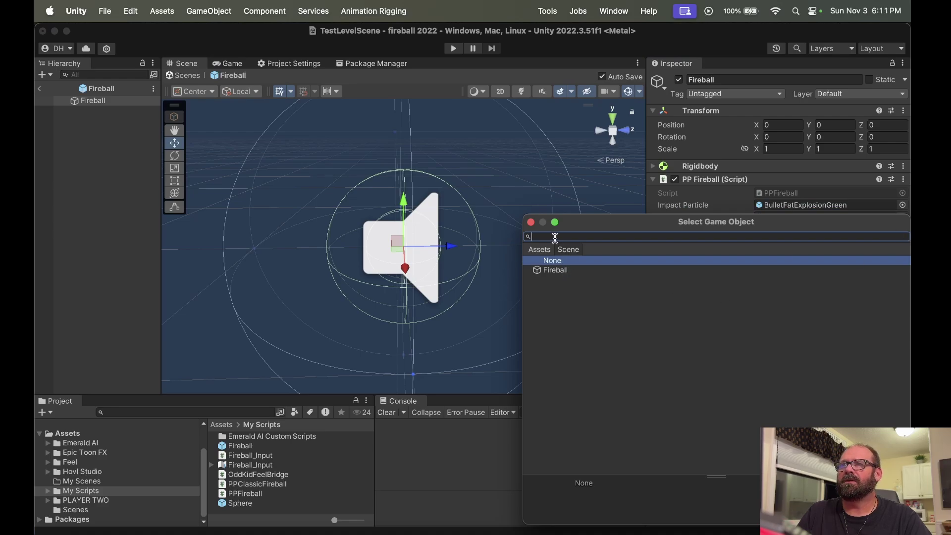
click(538, 249)
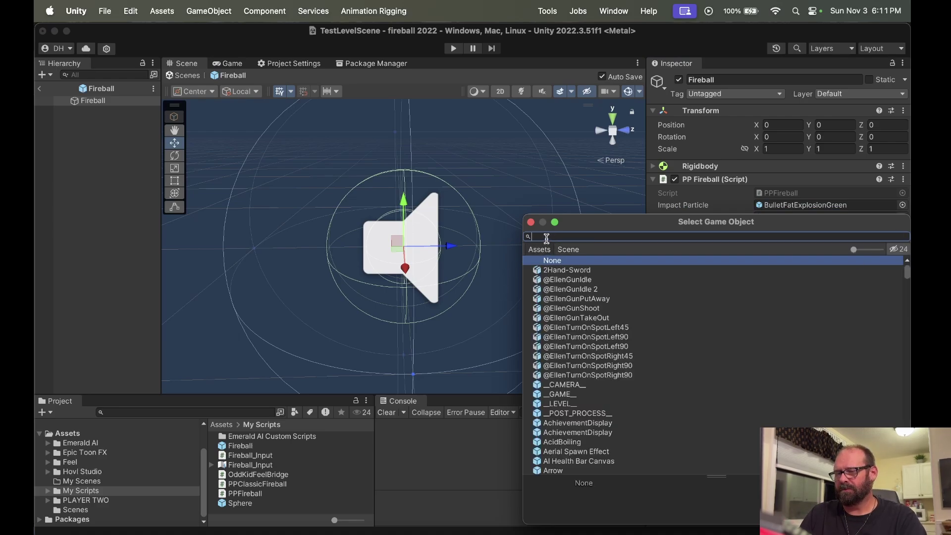
text(muzzle)
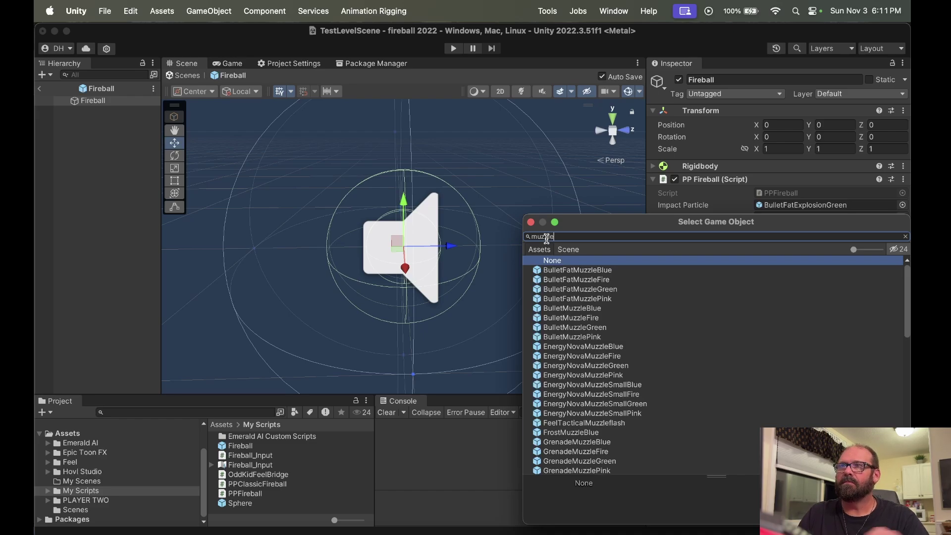
click(597, 299)
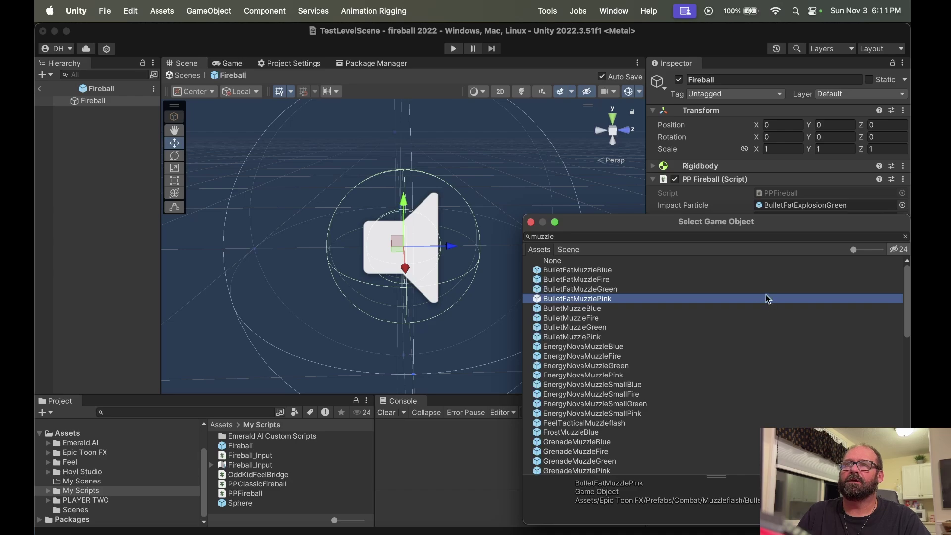
click(528, 222)
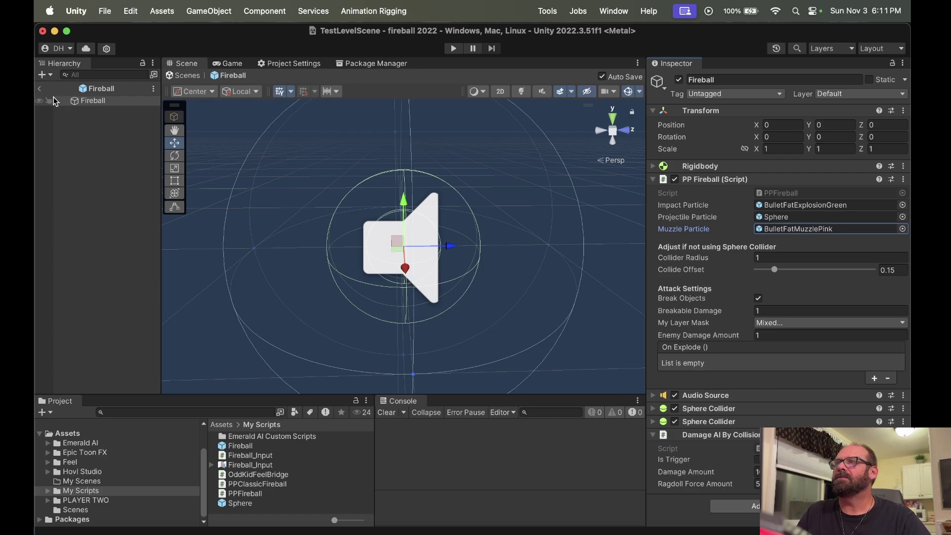
Back in TestLevelScene, set the Gun Barrel's Fireball Vel Y to -22.
click(39, 88)
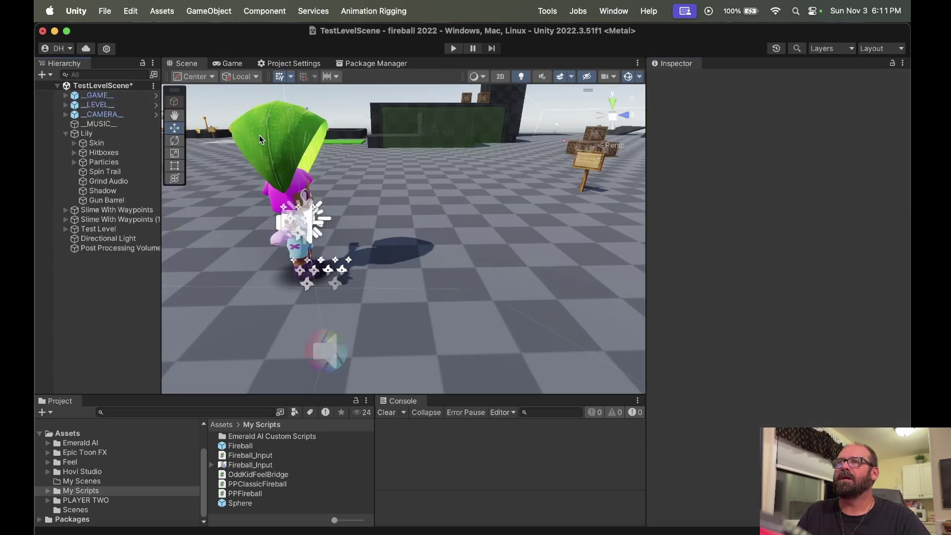
click(101, 201)
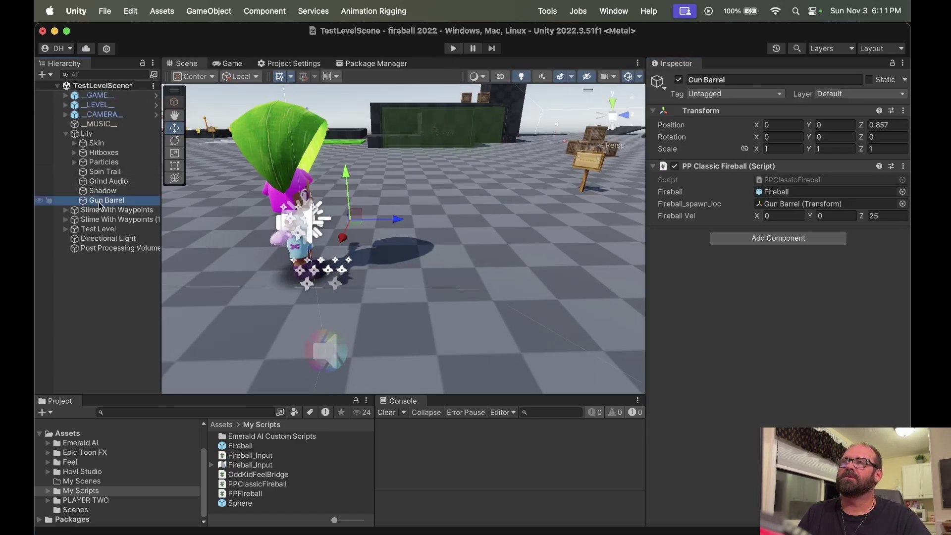
click(837, 216)
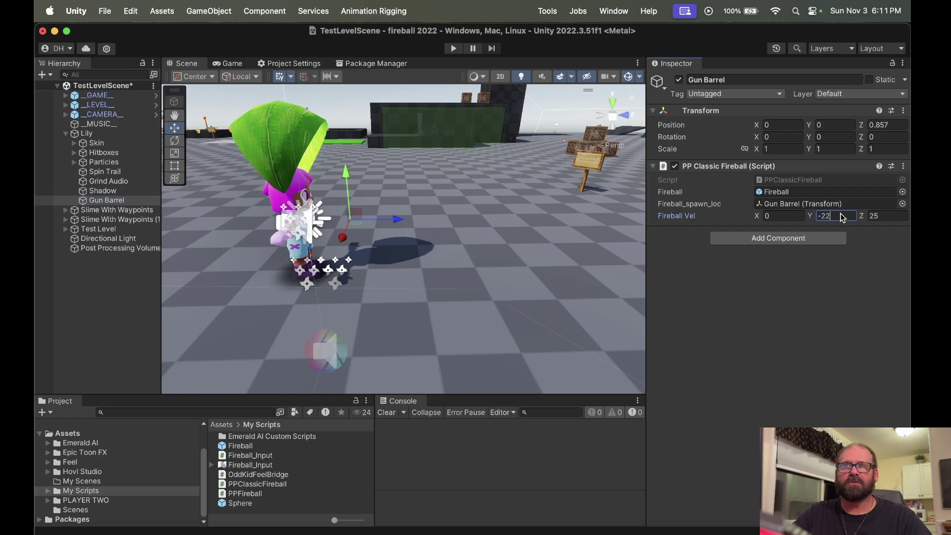
click(873, 321)
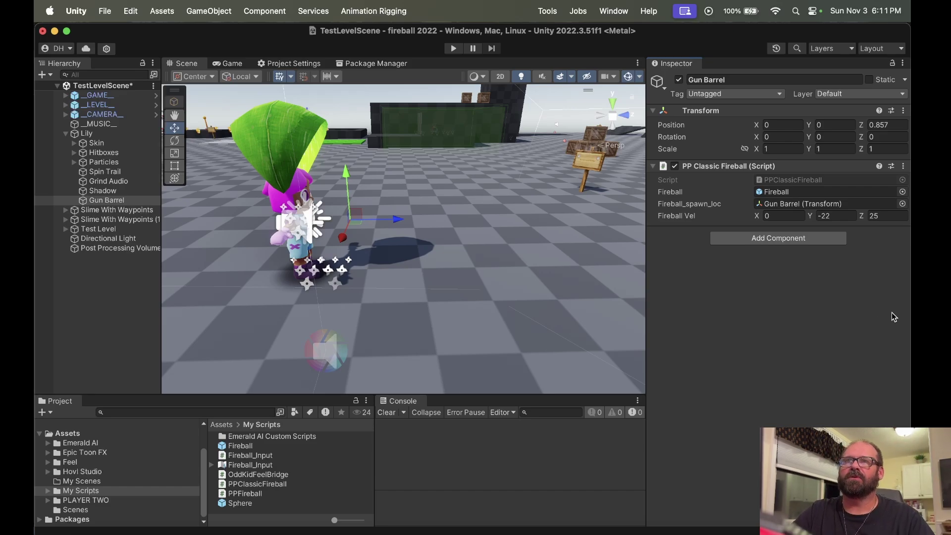
click(840, 218)
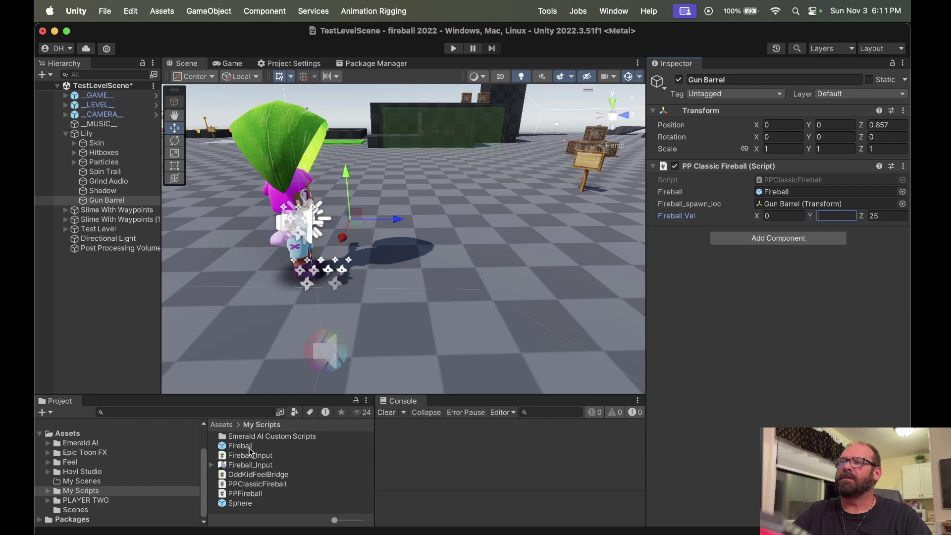
Freeze Position Y on the Fireball prefab's Rigidbody, then exit to the level scene.
double_click(237, 447)
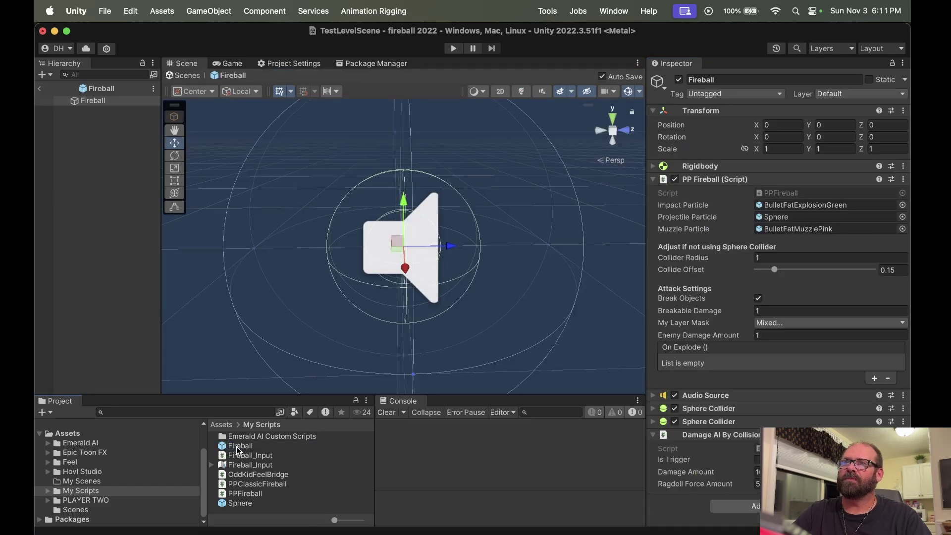
click(90, 103)
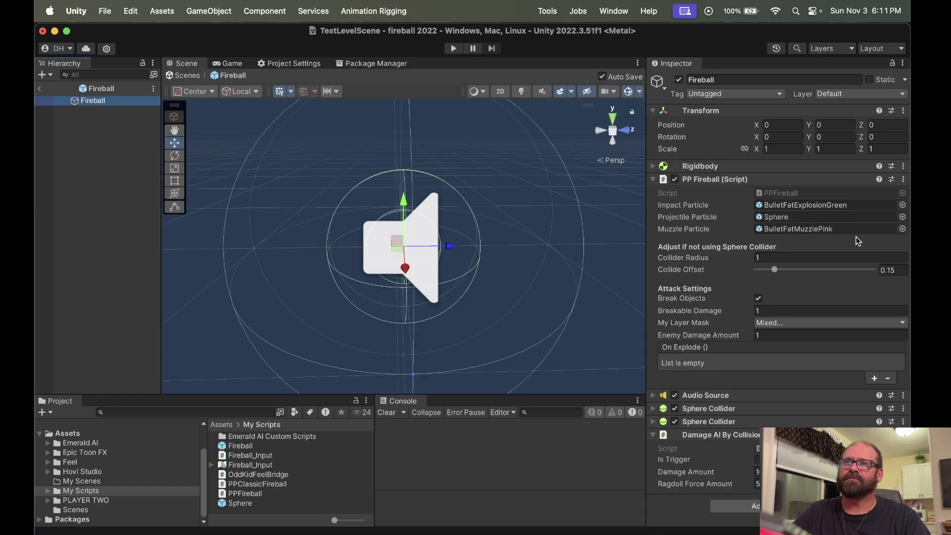
click(653, 165)
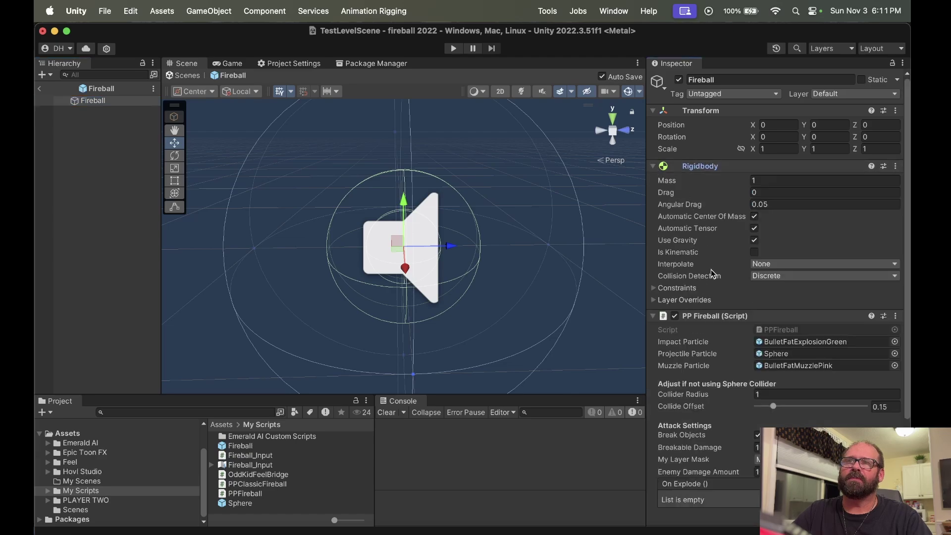
click(654, 289)
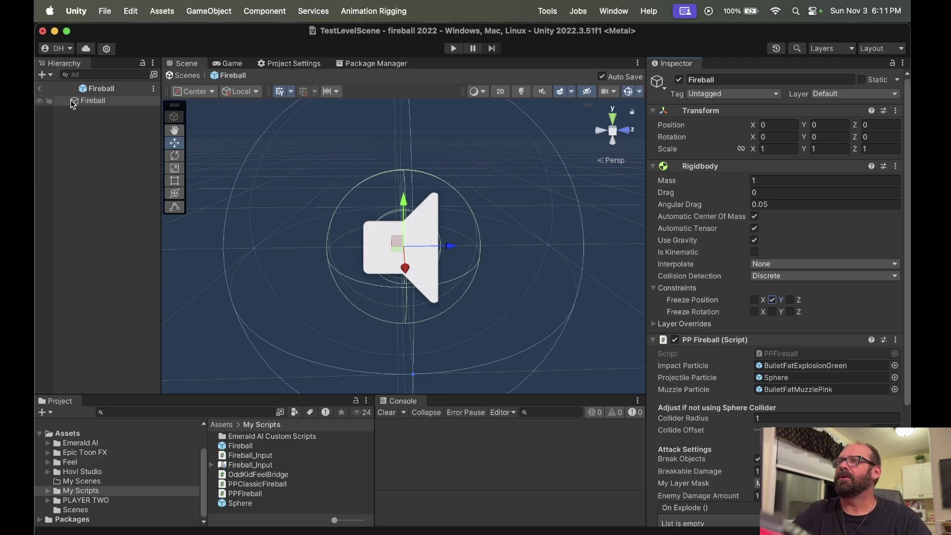
click(39, 88)
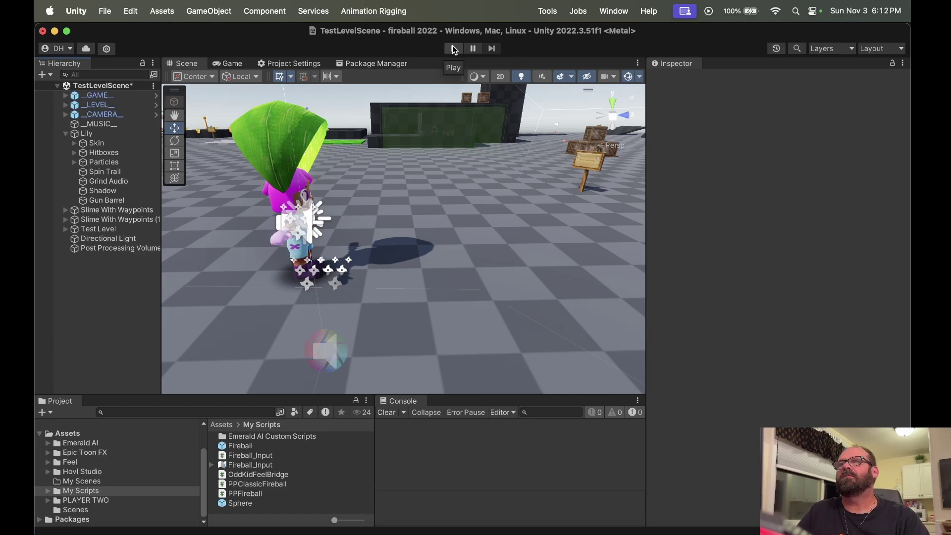
click(453, 48)
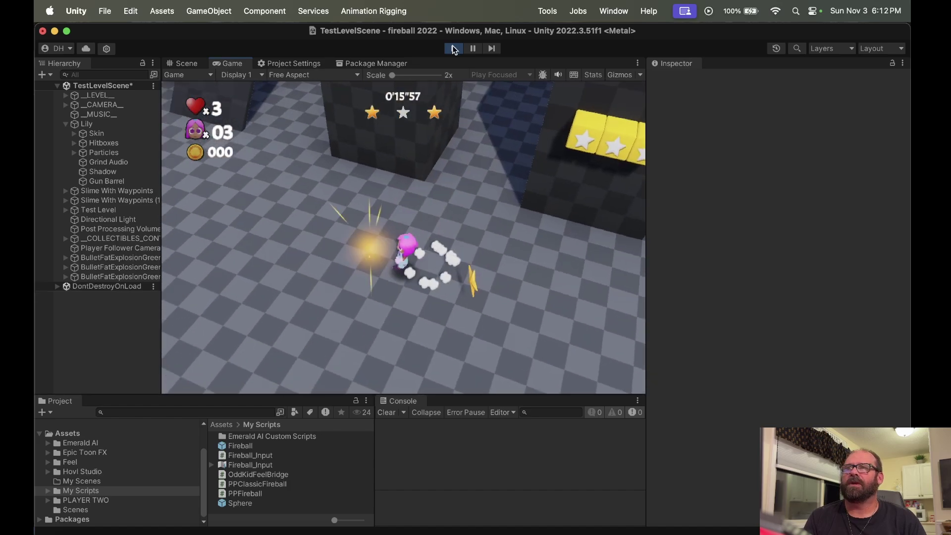
click(454, 48)
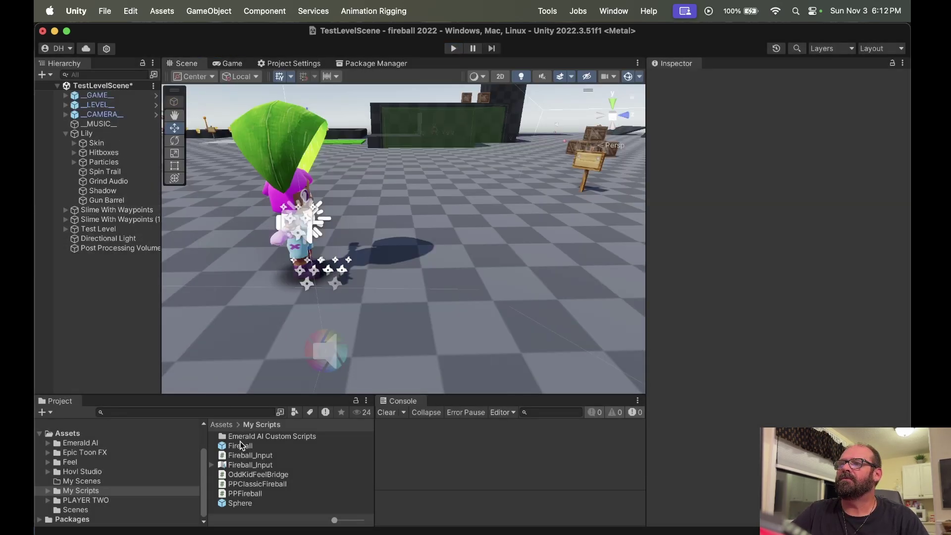
click(241, 446)
scroll(708, 360, down, 5)
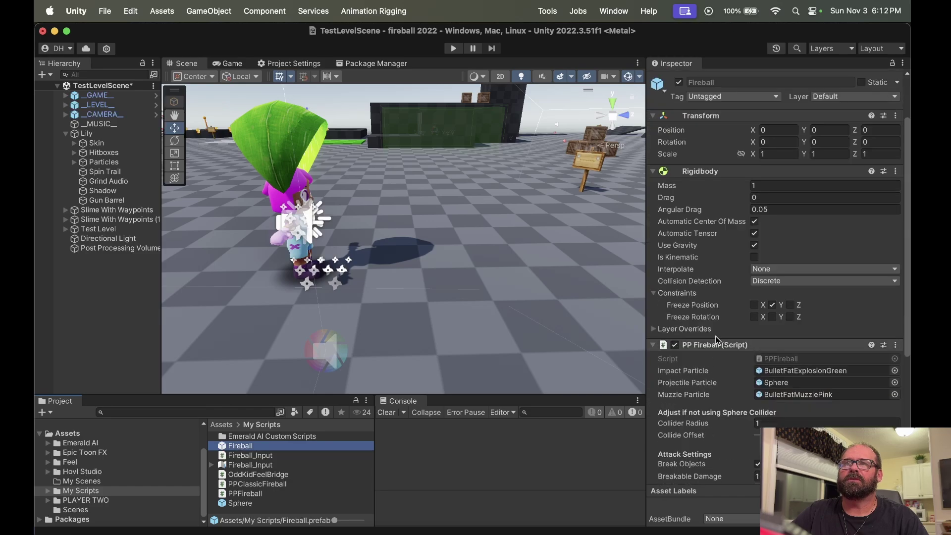
scroll(692, 337, down, 1)
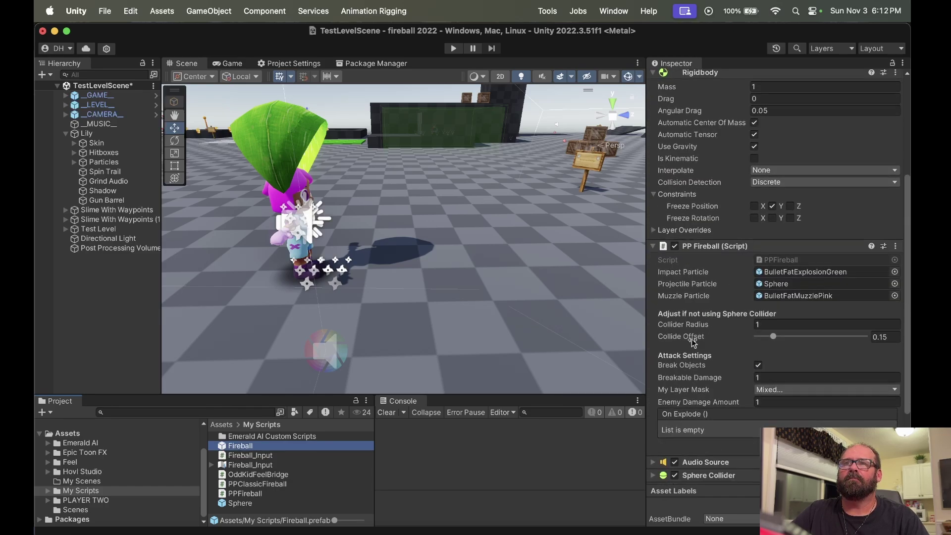
click(776, 390)
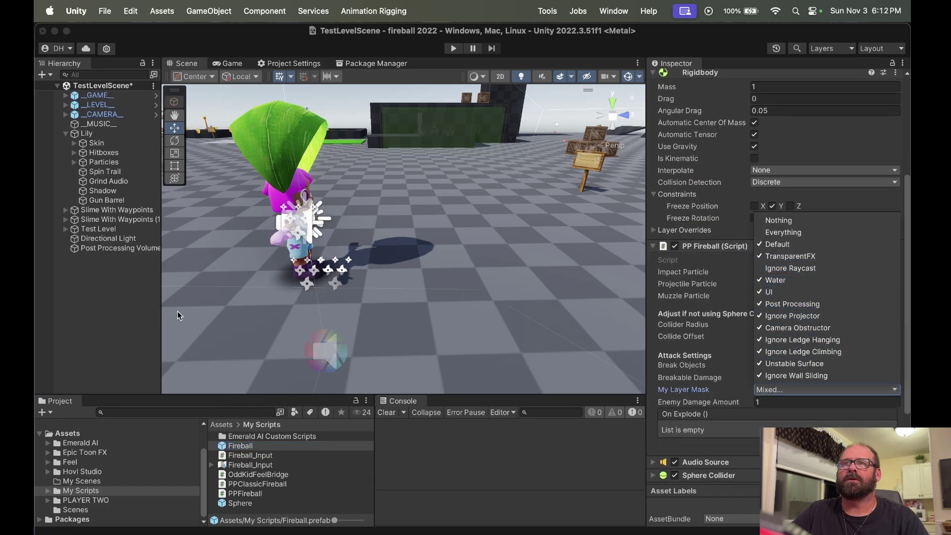
click(74, 315)
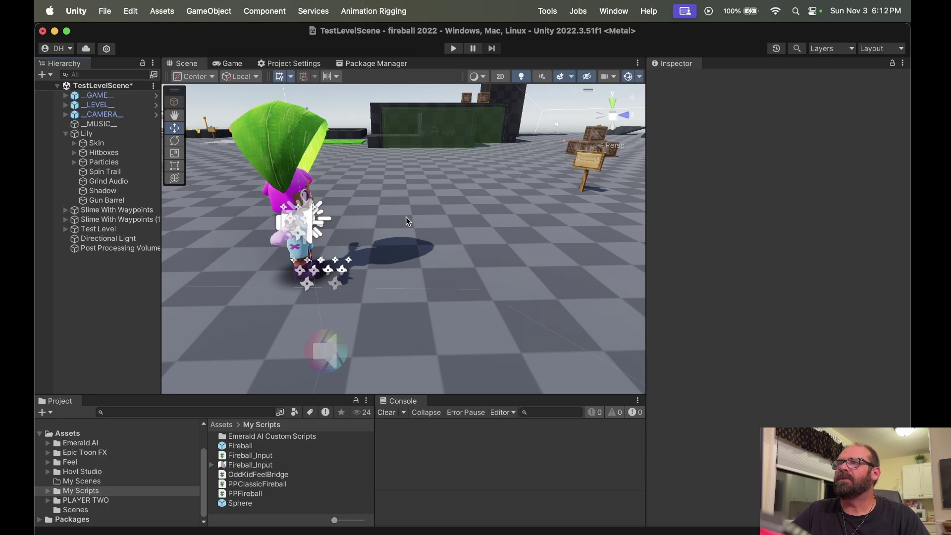
right_drag(233, 193, 399, 191)
middle_drag(400, 197, 386, 292)
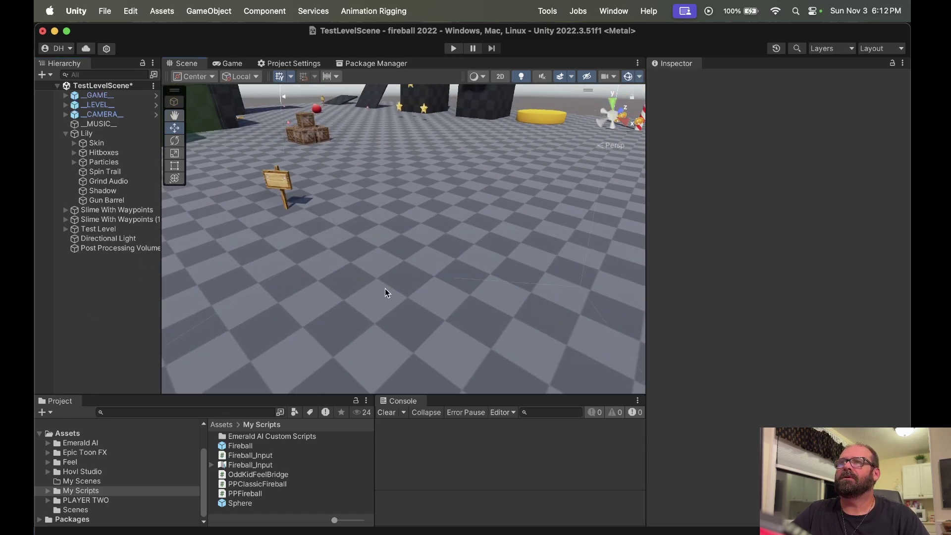
Put the Star collectible on the Ignore Raycast layer.
click(426, 112)
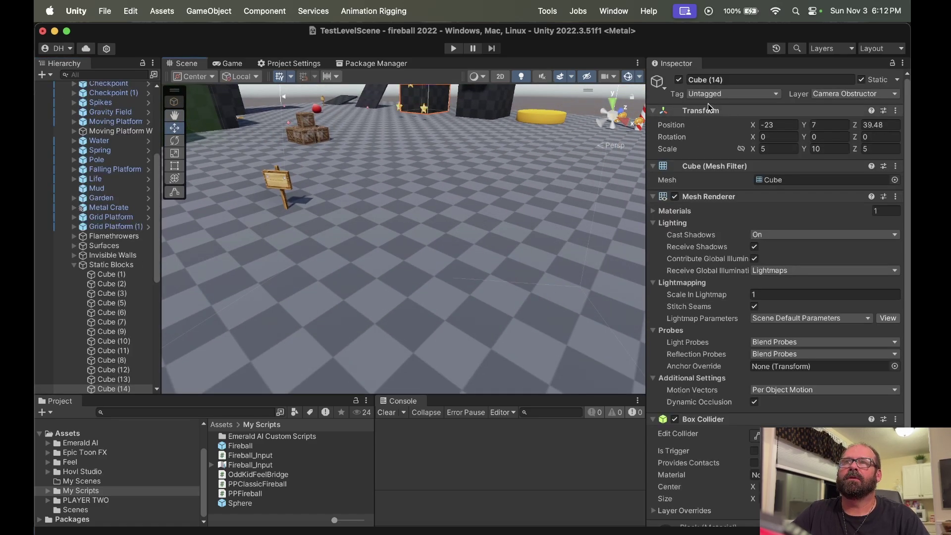
middle_drag(426, 111, 425, 189)
click(427, 138)
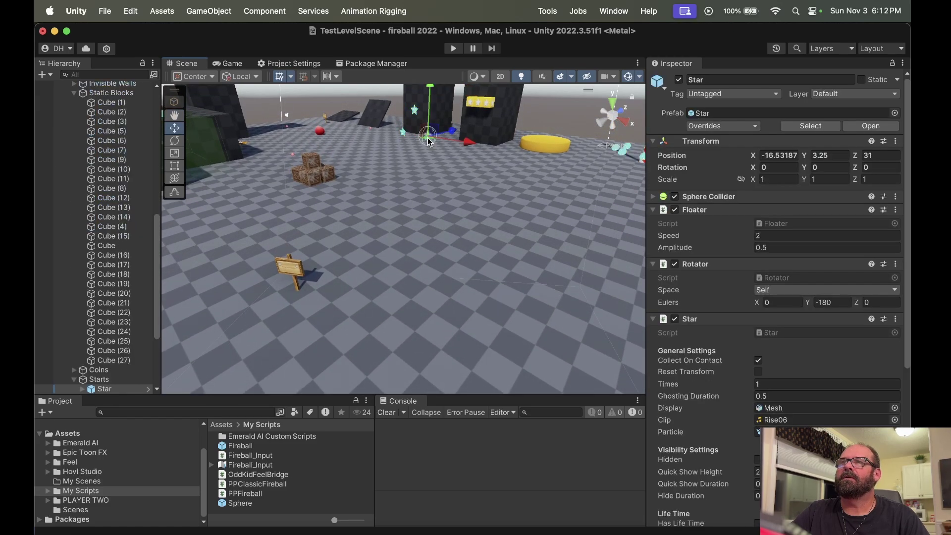
click(833, 94)
click(861, 124)
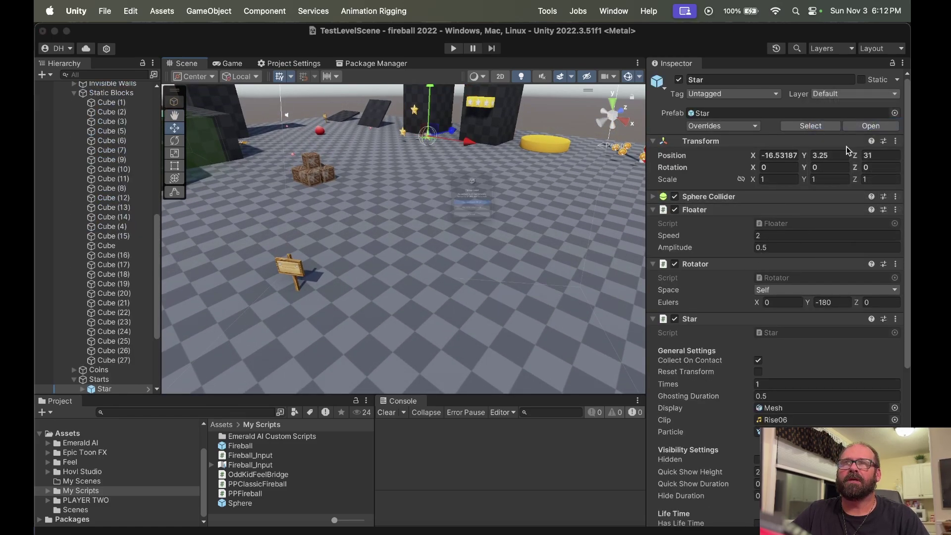
click(485, 241)
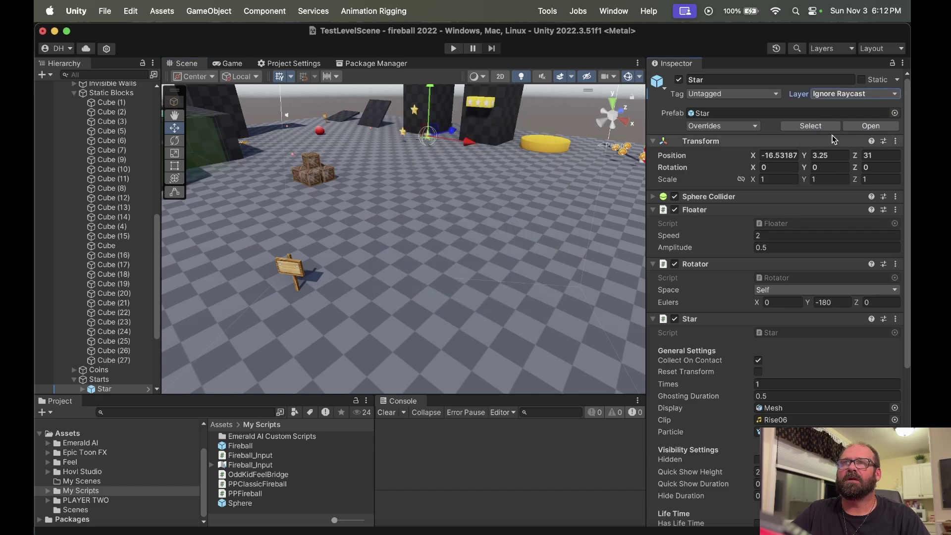
Apply the Star's layer override to its prefab and select a coin near the candy cane.
click(747, 126)
click(820, 233)
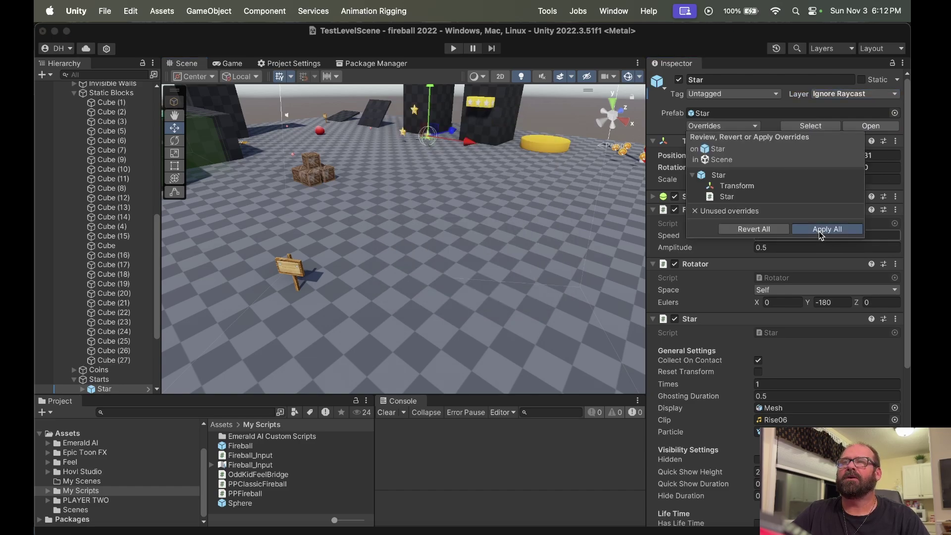
right_drag(497, 201, 539, 167)
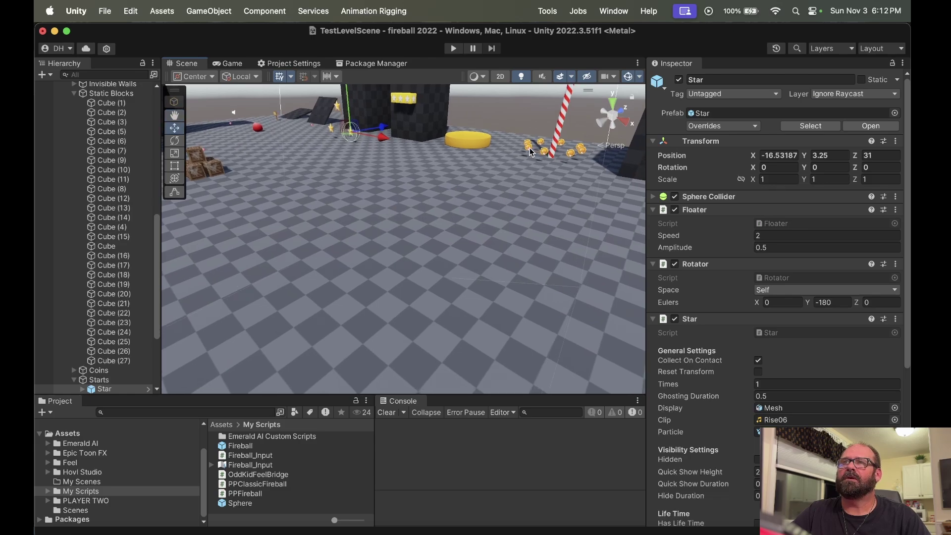
click(530, 148)
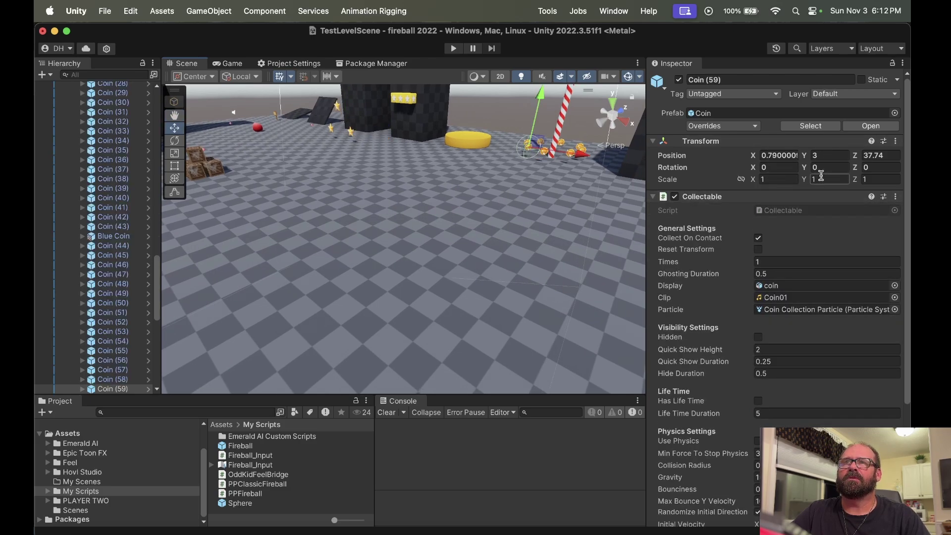
Put the coin on layer 2: Ignore Raycast, apply it to the Coin prefab, and select the Heart.
click(841, 93)
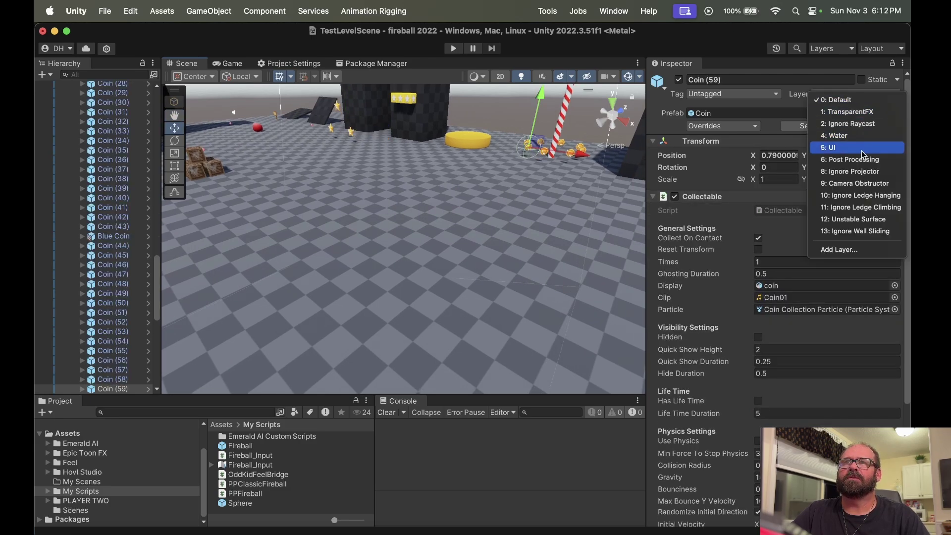
click(862, 124)
click(485, 242)
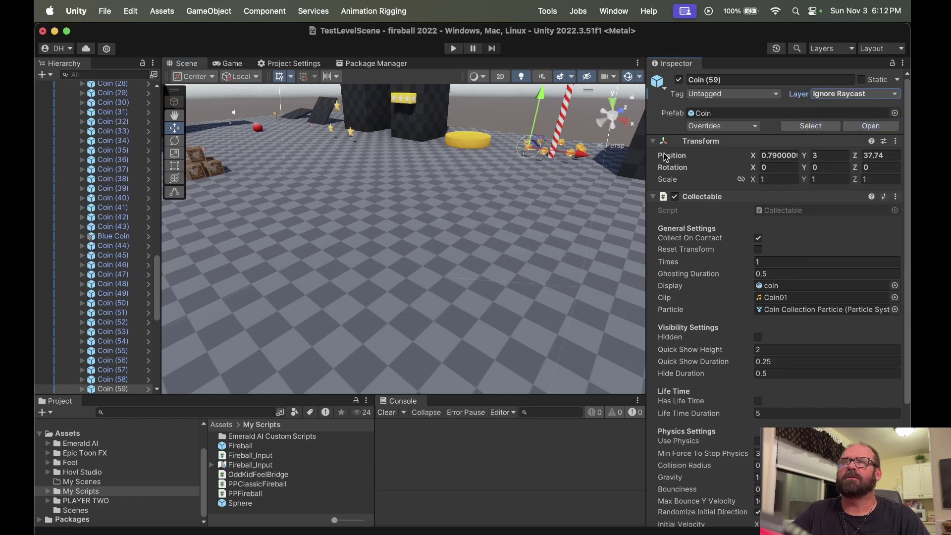
click(722, 126)
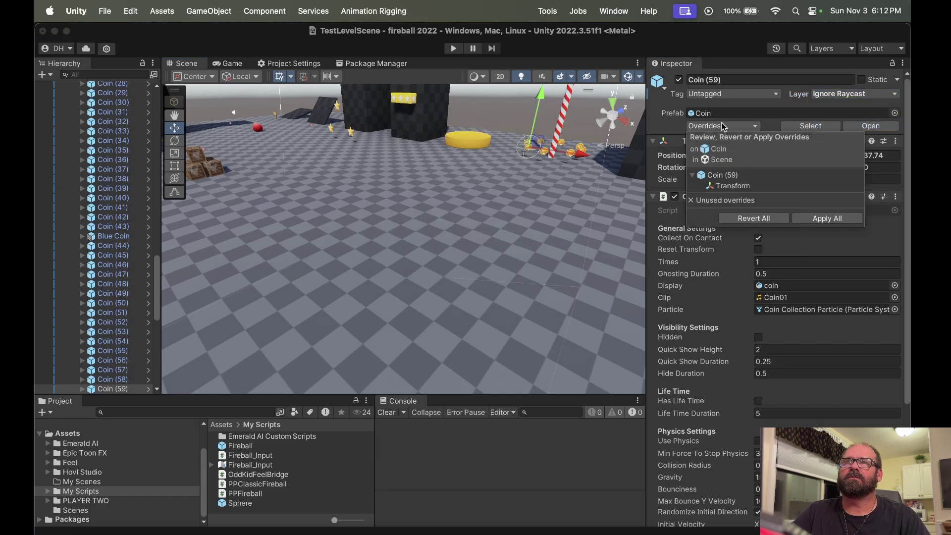
click(834, 218)
middle_drag(547, 252, 250, 254)
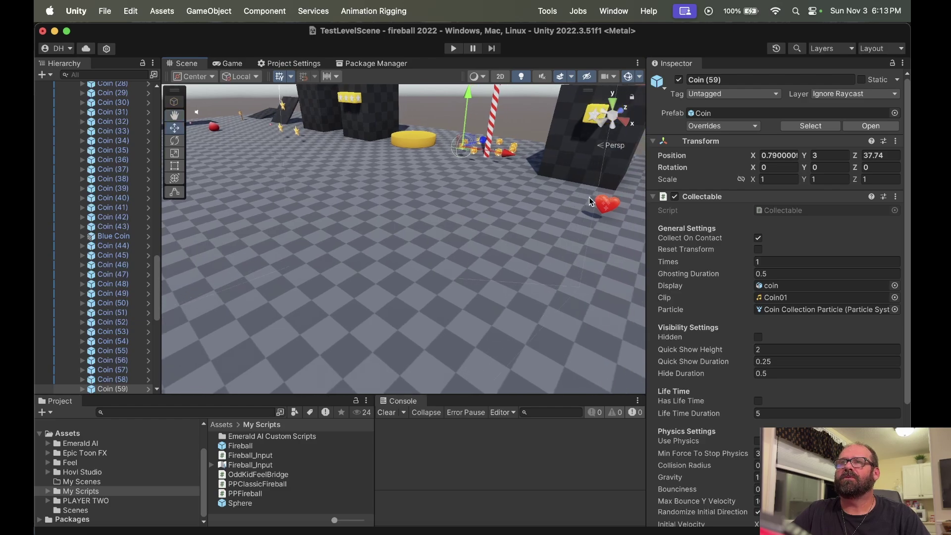
click(609, 205)
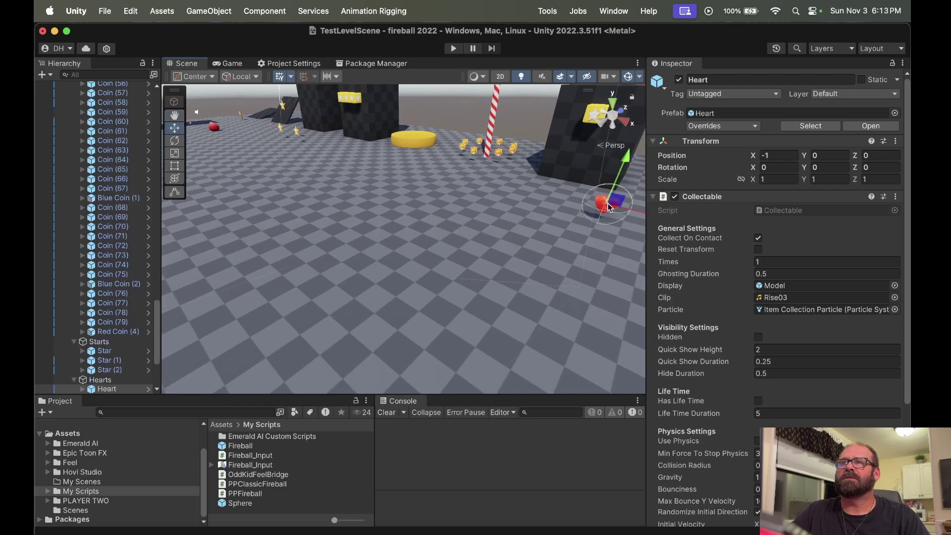
Put only the Heart on Ignore Raycast, apply it to the Heart prefab, and start Play mode.
click(866, 94)
click(837, 122)
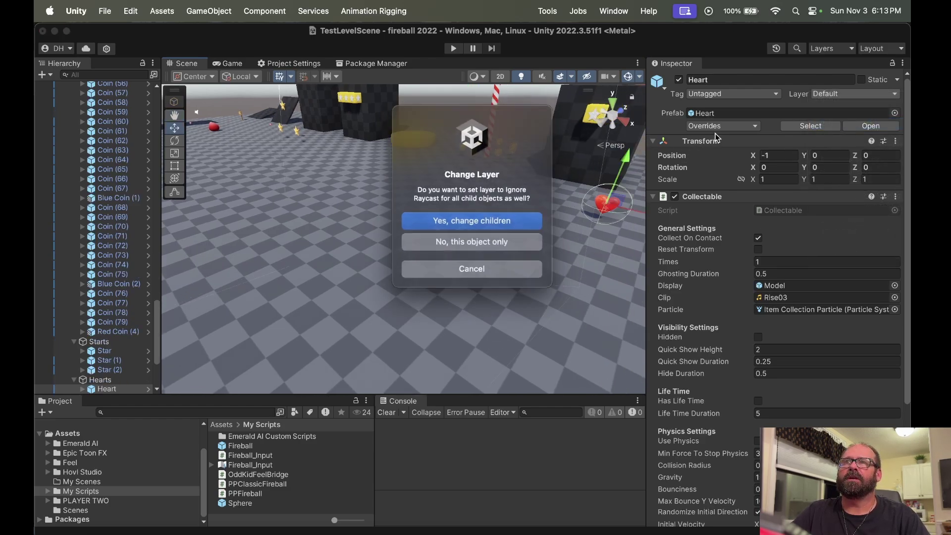
click(485, 241)
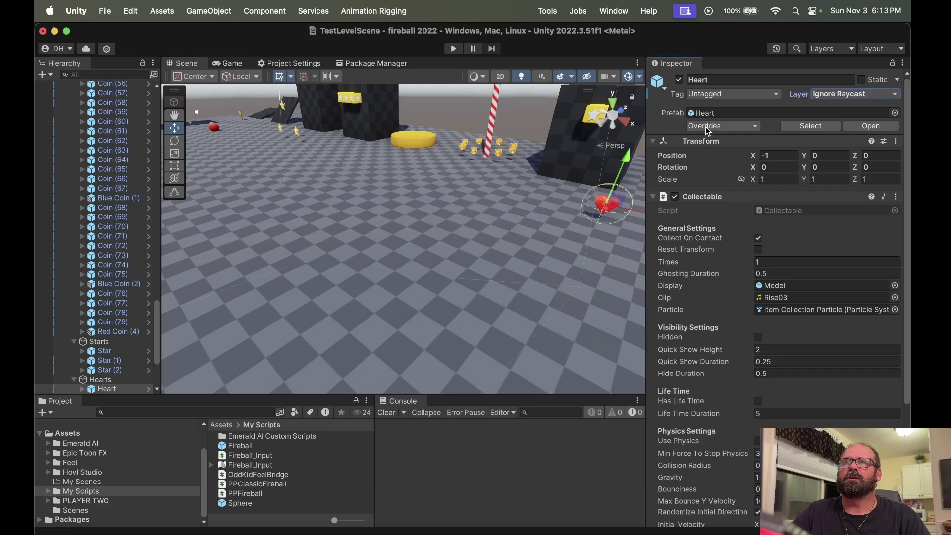
click(722, 125)
click(833, 221)
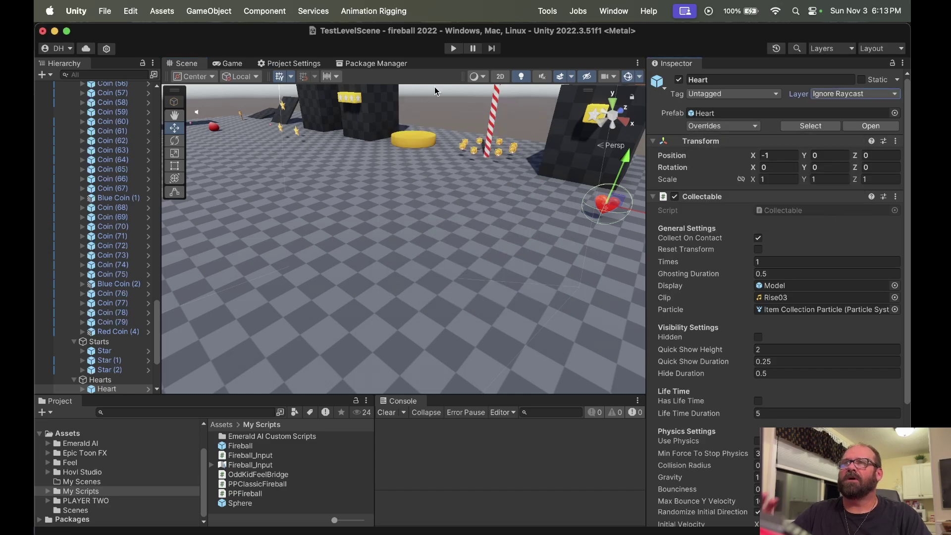
click(453, 49)
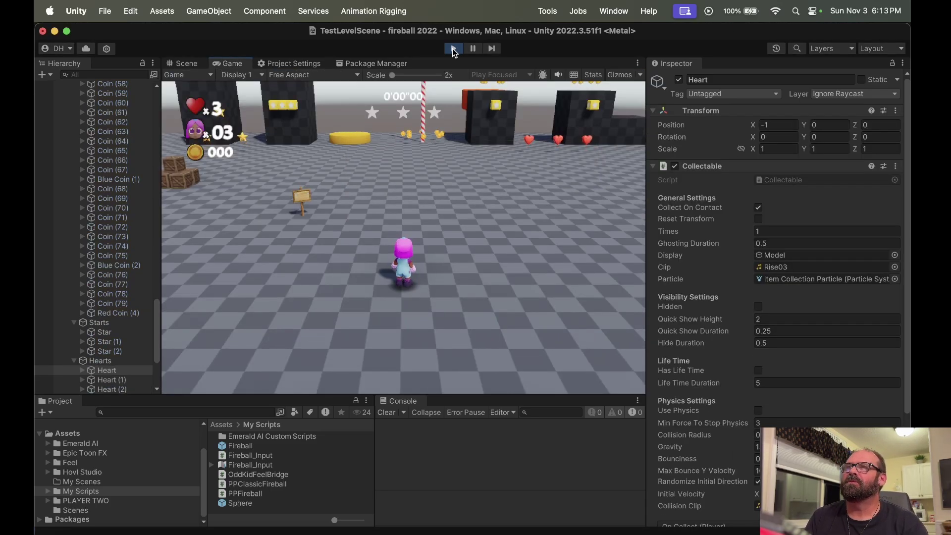
Run the character past hearts, through coins and up to three stars until the coin counter reads 005.
key(w)
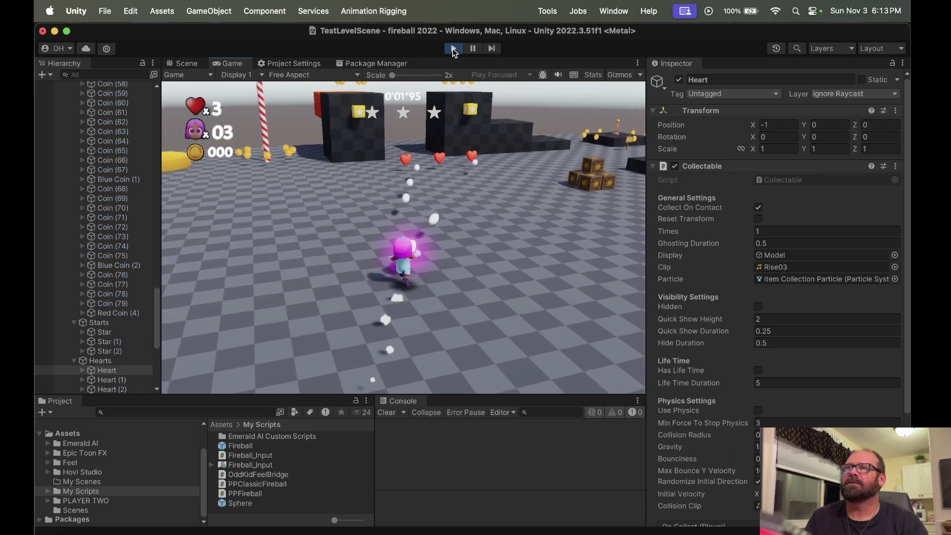
key(w)
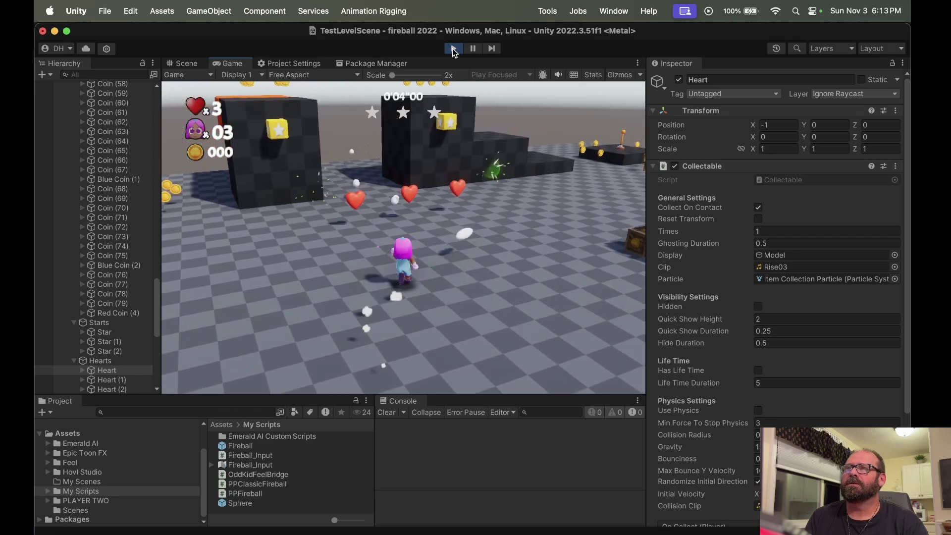
key(w)
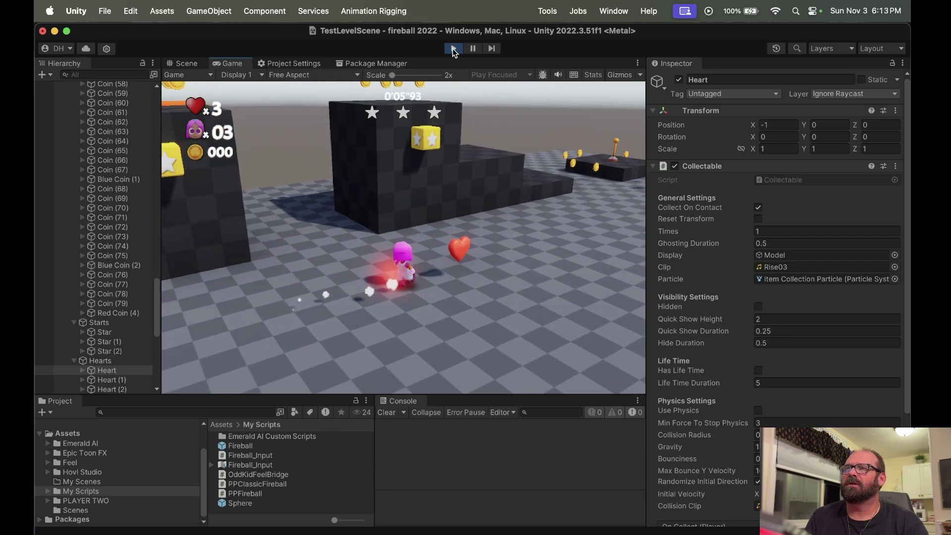
key(w)
key(w)
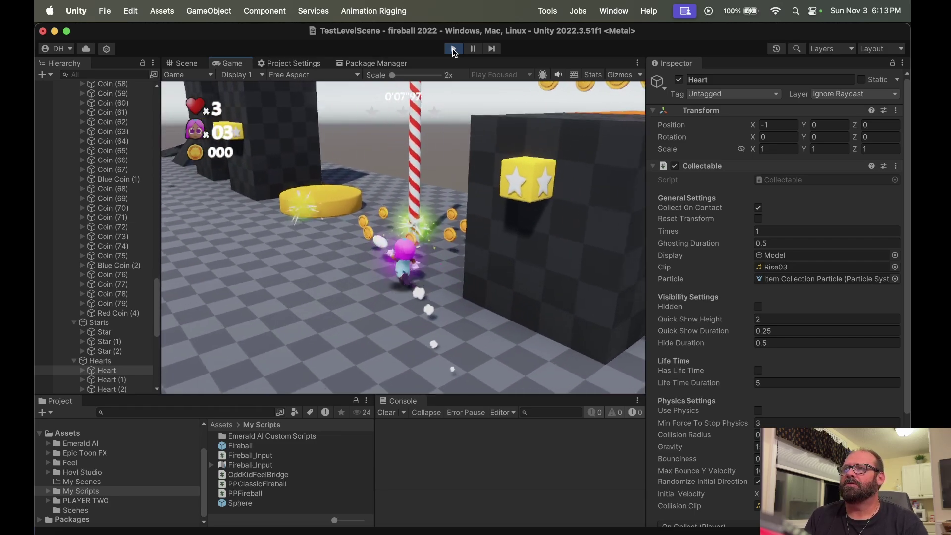
key(w)
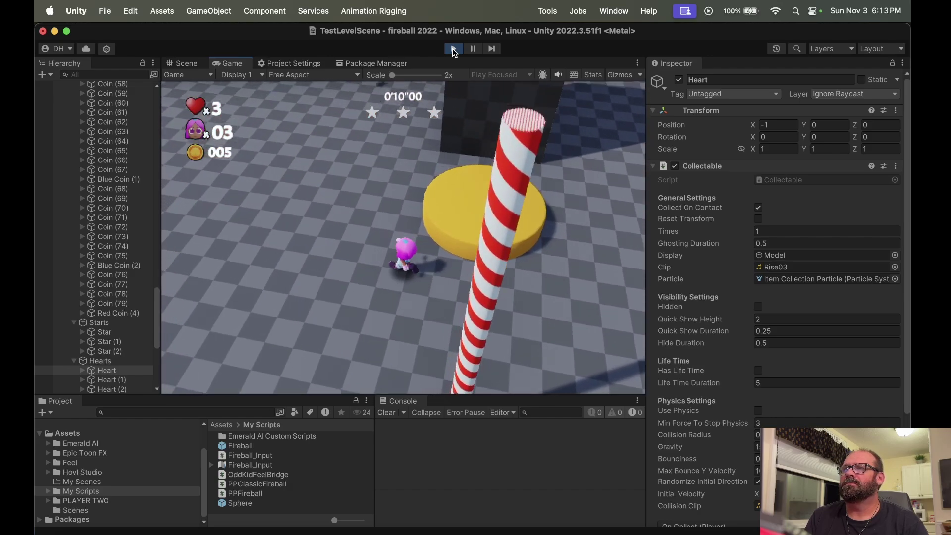
key(w)
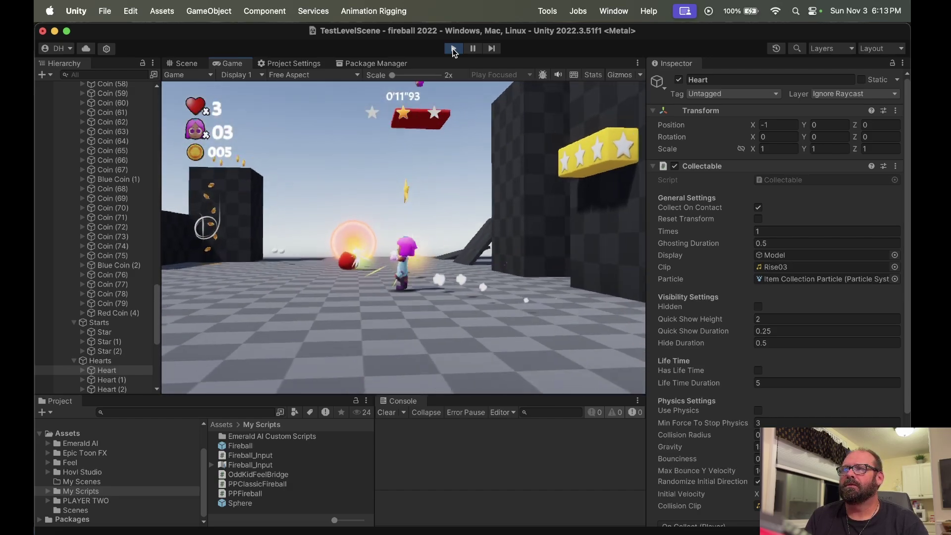
key(w)
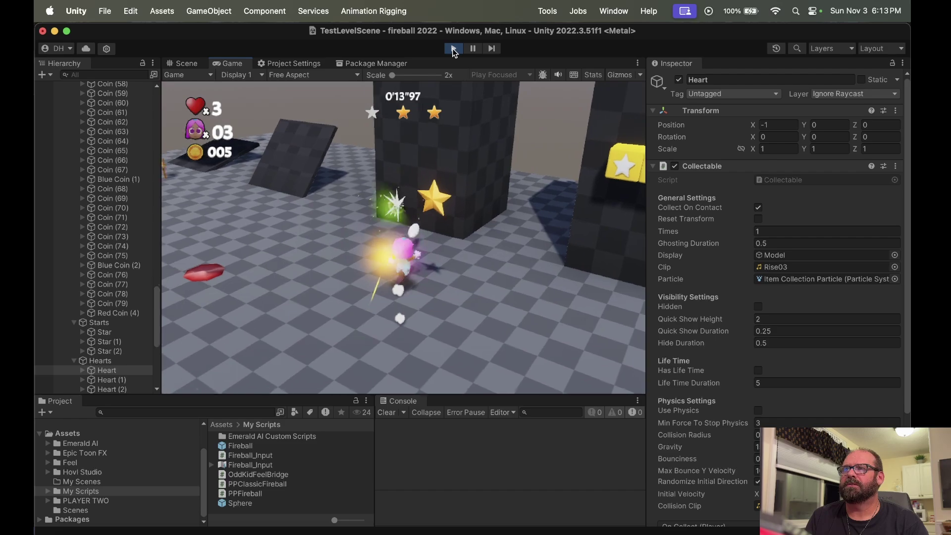
key(w)
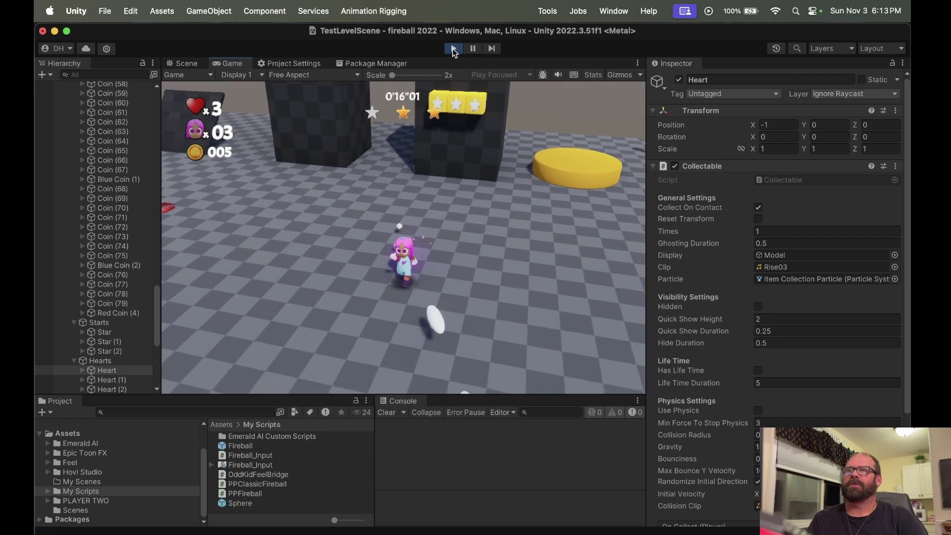
Exit Play mode to return to editing TestLevelScene.
click(453, 48)
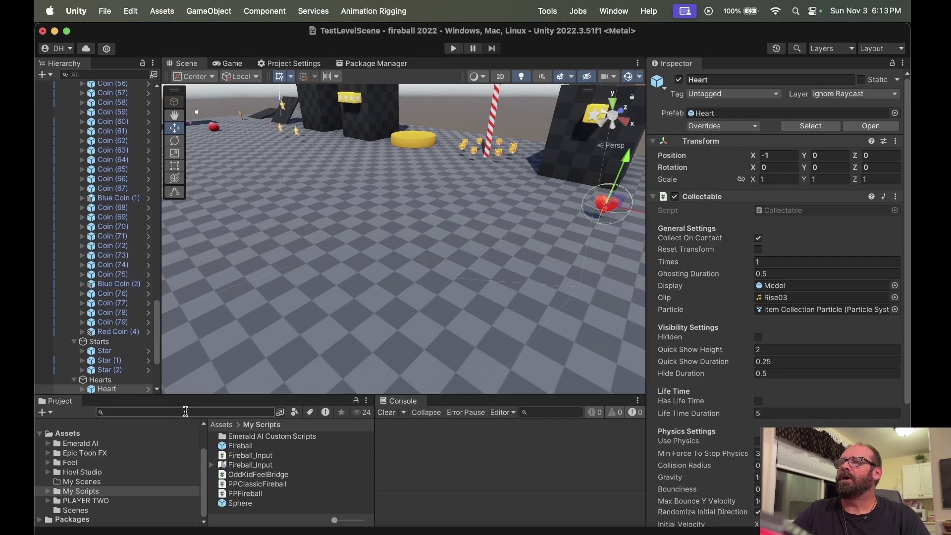
scroll(74, 169, up, 15)
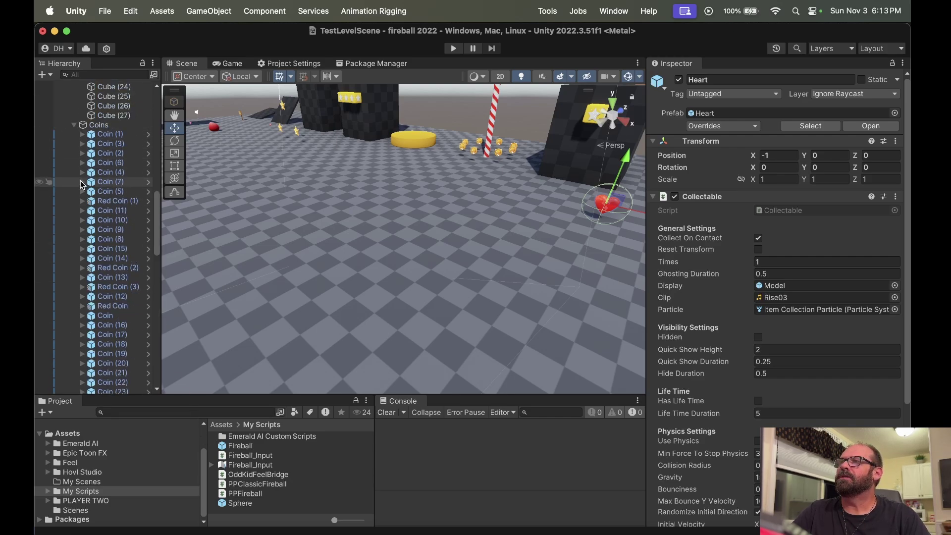
scroll(74, 170, up, 5)
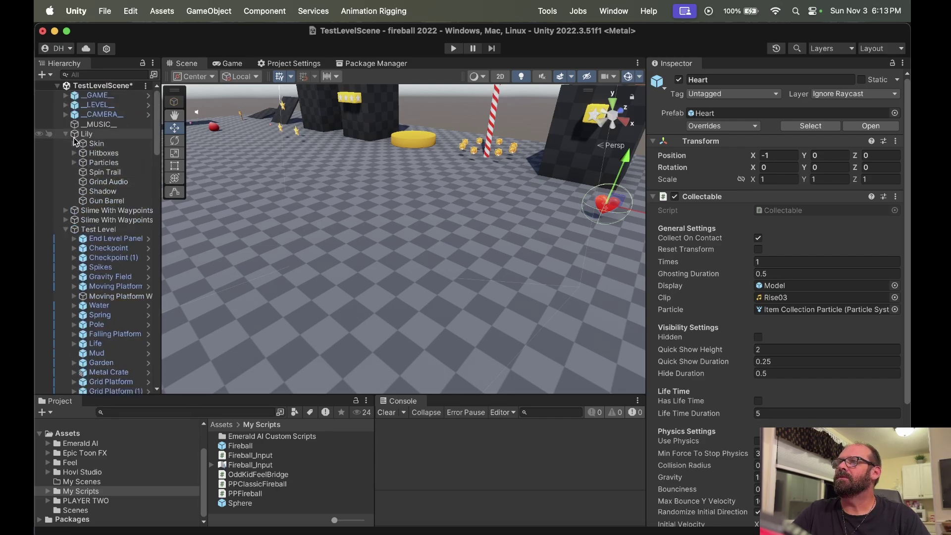
Collapse Test Level, make it unpickable in the Scene, and select the Fireball prefab asset.
click(65, 230)
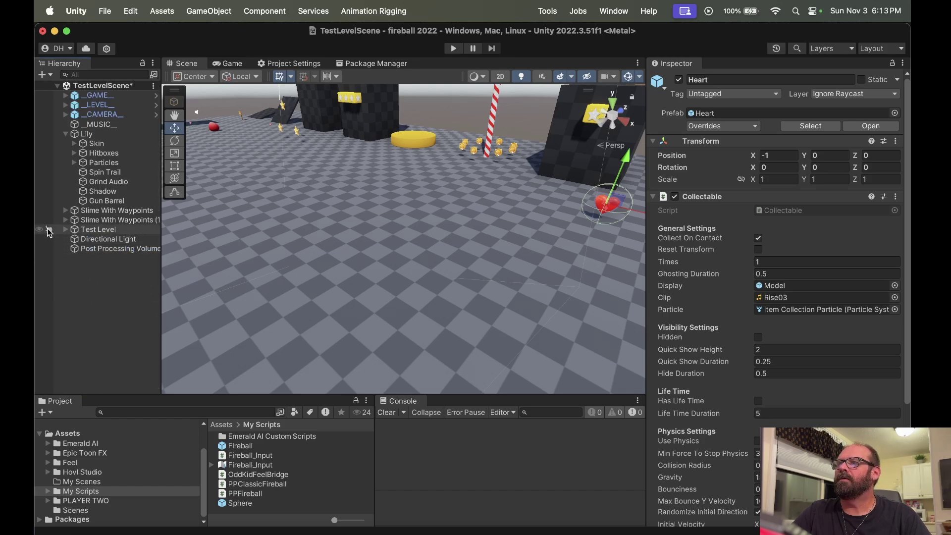
click(49, 230)
click(227, 447)
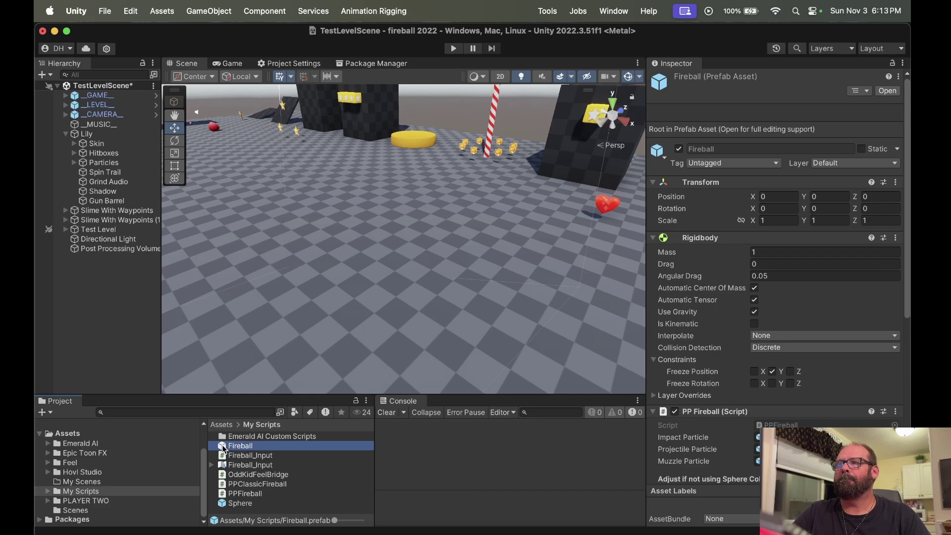
Open the Fireball prefab in Prefab Mode and ping its BulletFatExplosionGreen Impact Particle asset.
double_click(223, 448)
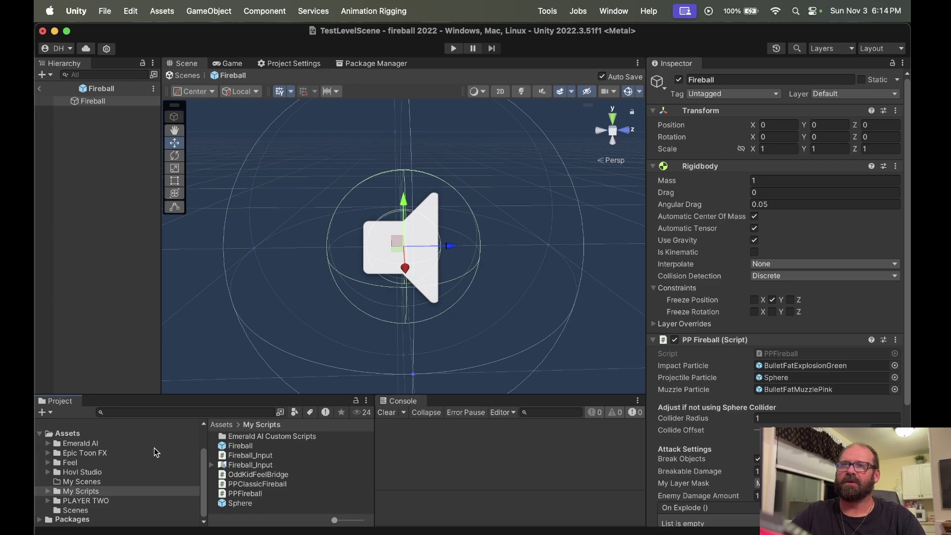
click(804, 365)
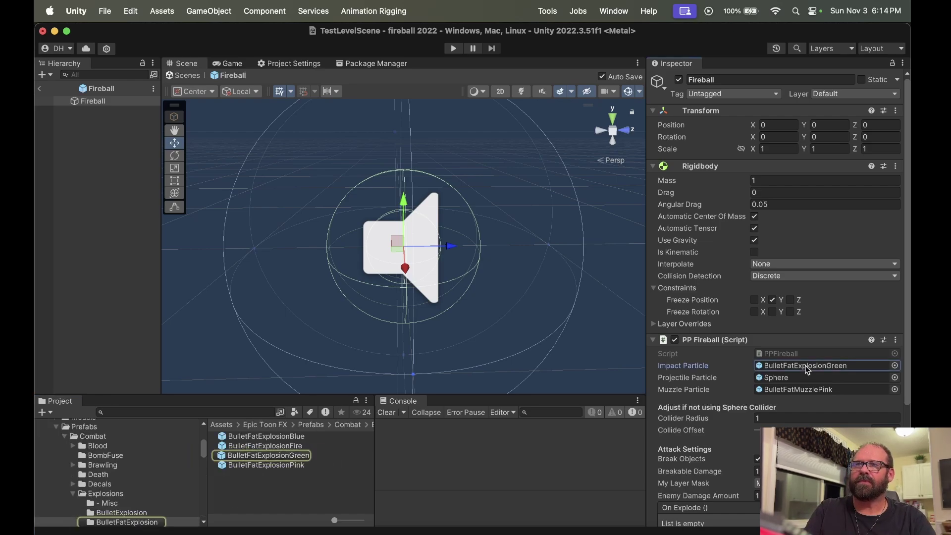
Clear the Impact, Projectile and Muzzle Particle references on PP Fireball to None.
key(BackSpace)
click(787, 376)
key(BackSpace)
click(795, 390)
key(BackSpace)
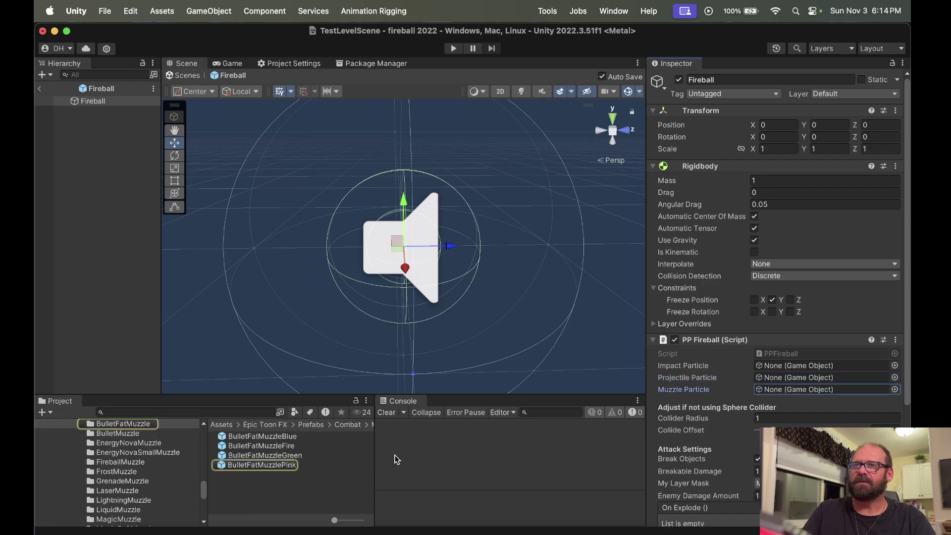
Browse the Project panel to Hovl Studio > Toon projectiles > Prefabs.
scroll(106, 478, down, 5)
scroll(105, 477, up, 10)
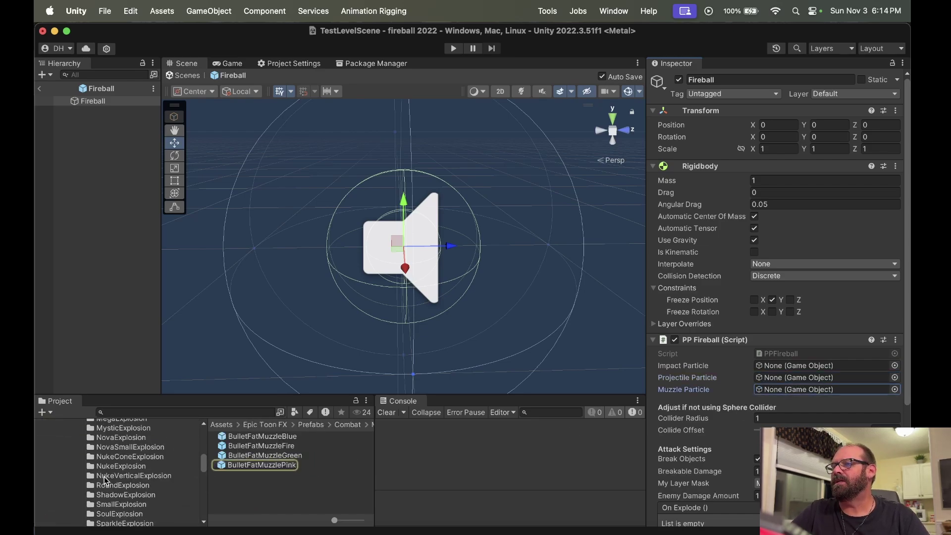
click(48, 491)
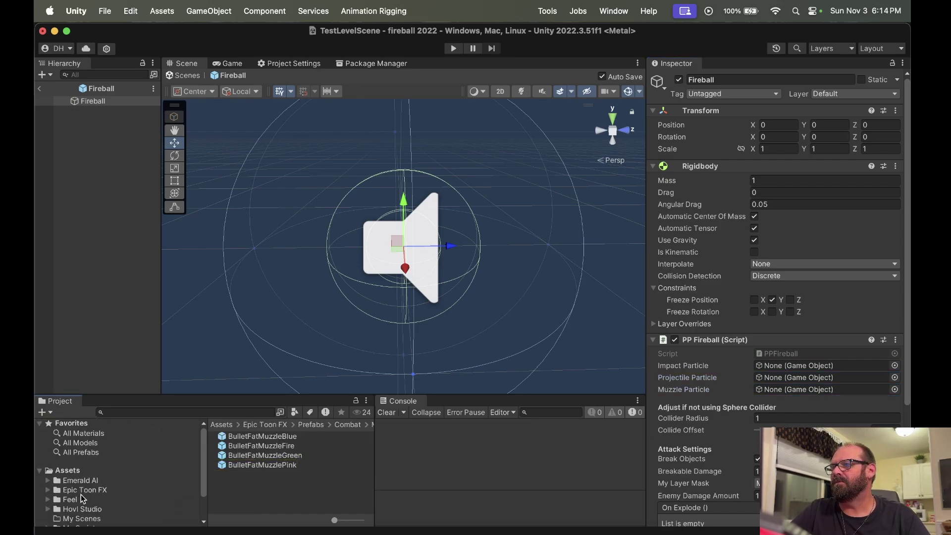
scroll(57, 494, down, 2)
click(48, 484)
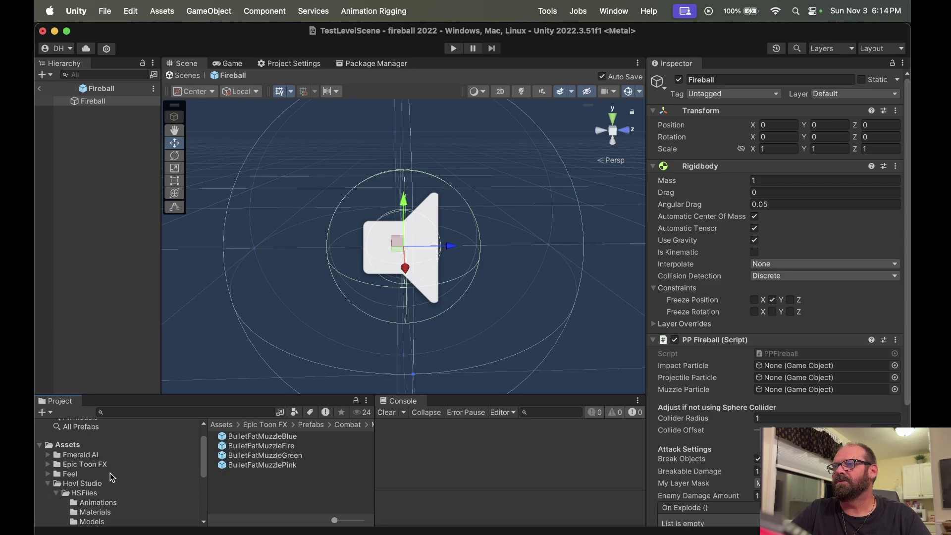
scroll(112, 476, down, 2)
click(56, 445)
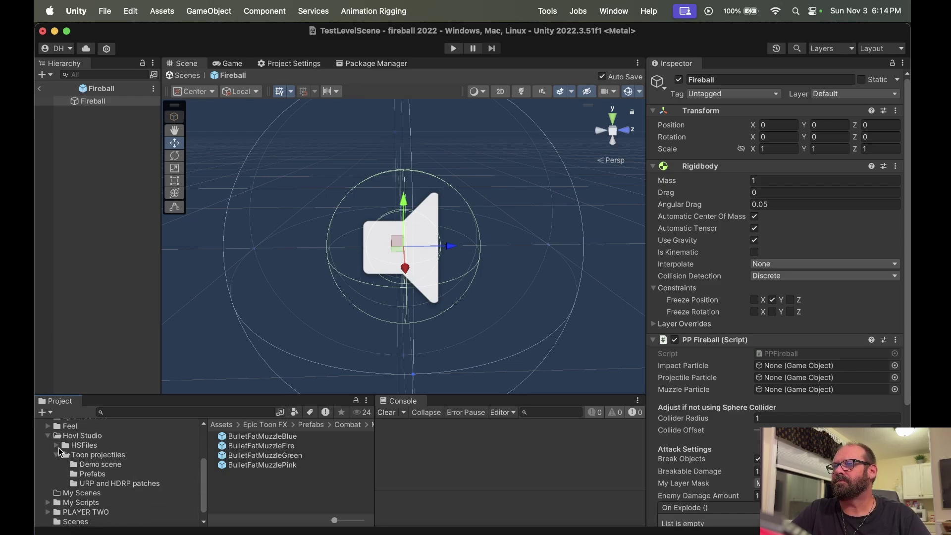
click(100, 475)
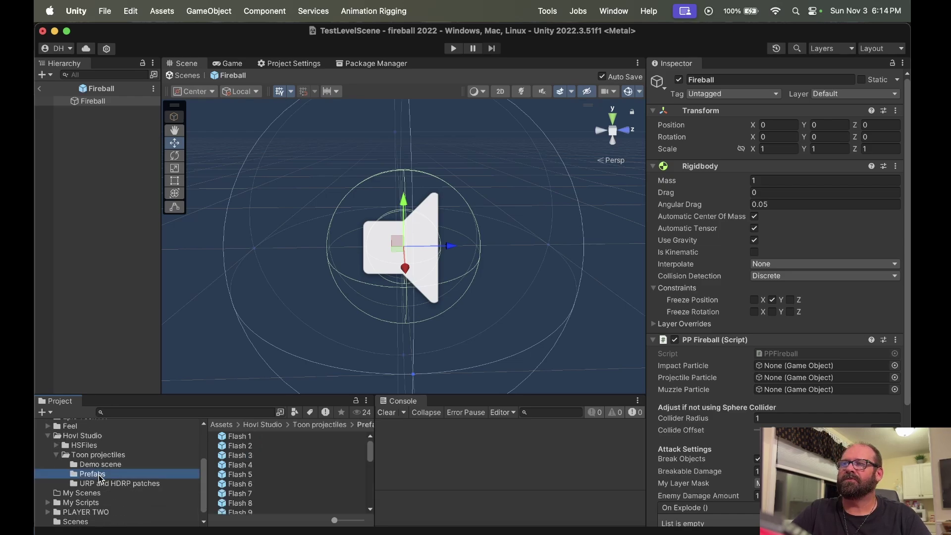
scroll(241, 483, down, 10)
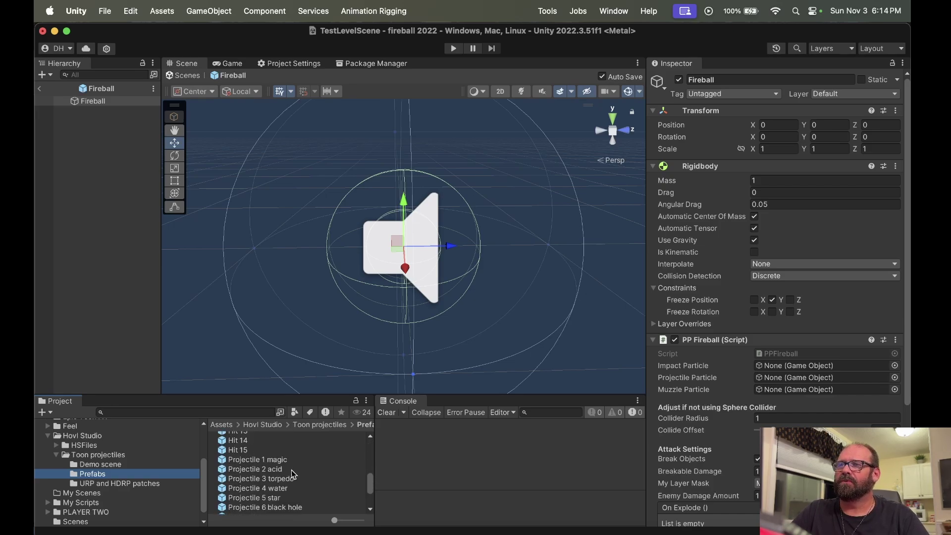
Add Projectile 3 torpedo from the Prefabs folder as a child of Fireball.
drag(284, 476, 98, 233)
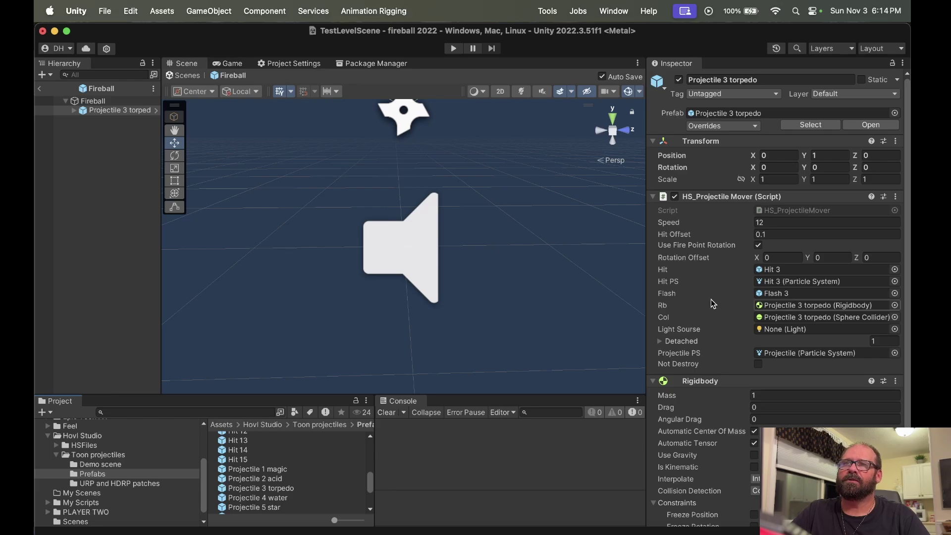
scroll(721, 360, down, 4)
scroll(722, 367, up, 4)
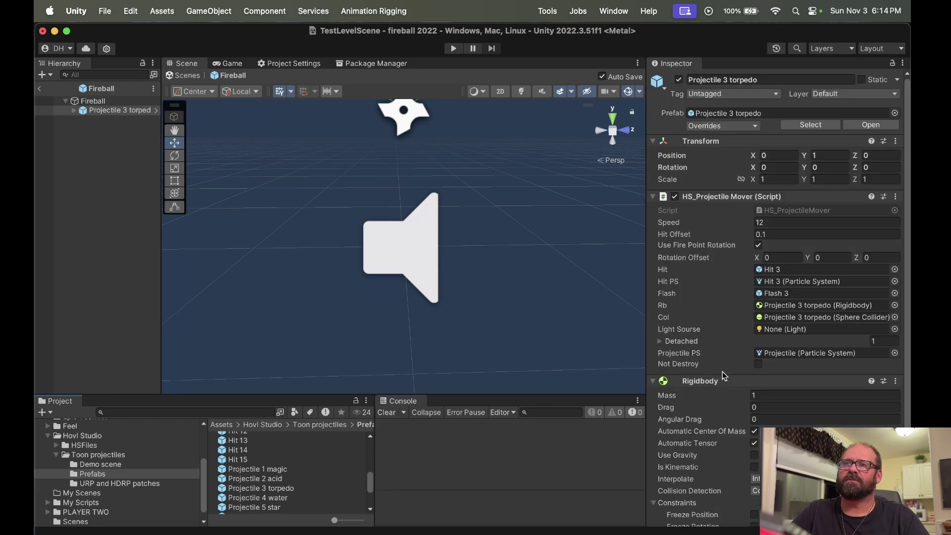
right_click(84, 115)
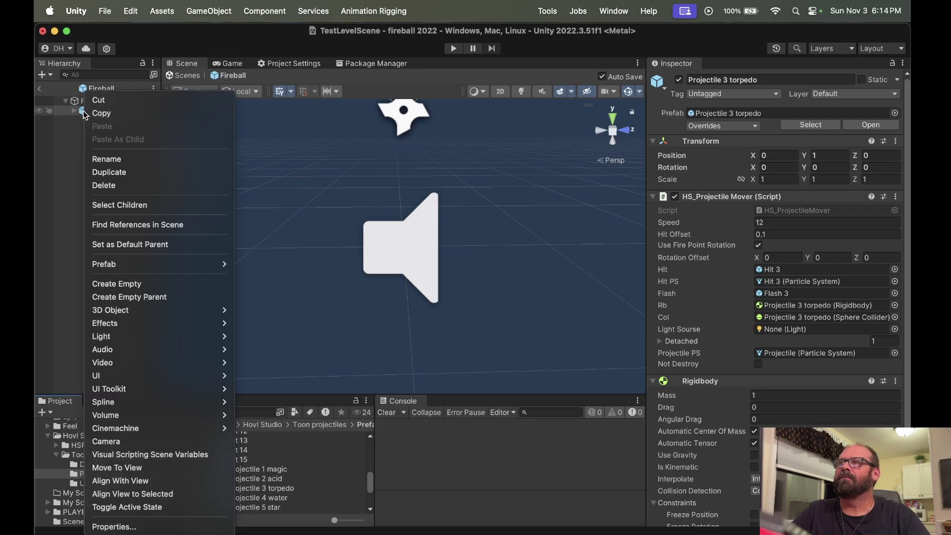
key(Escape)
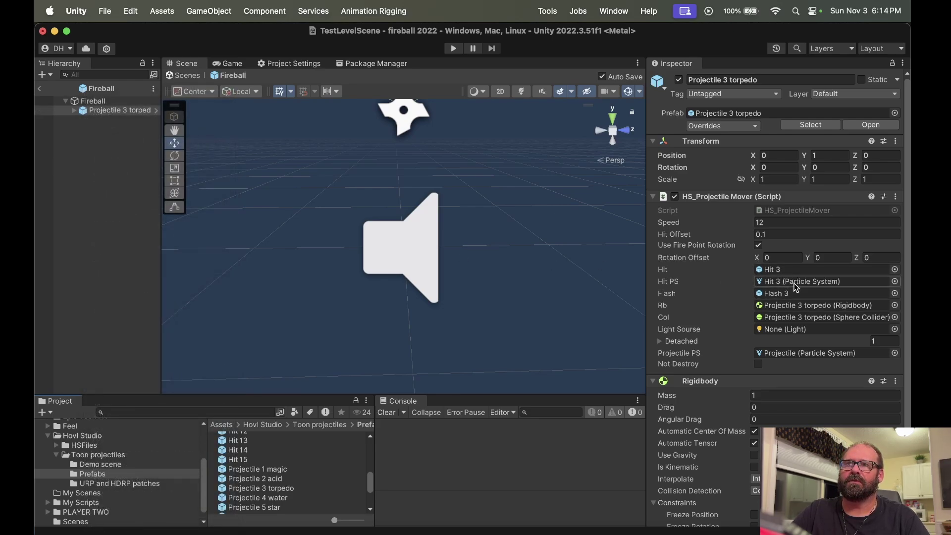
Ping the torpedo's Hit PS, Flash, Rb and Col reference objects in the Hierarchy.
click(794, 282)
click(794, 293)
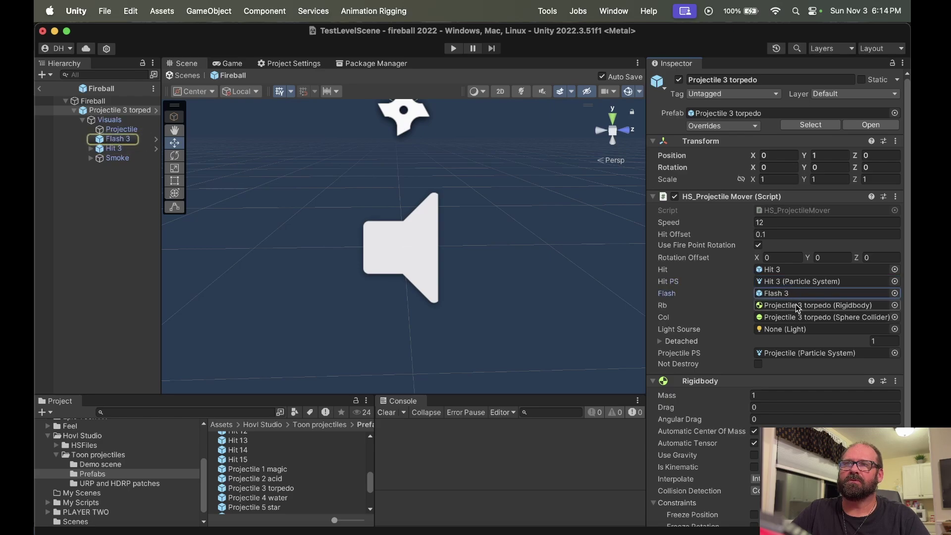
click(795, 304)
click(791, 314)
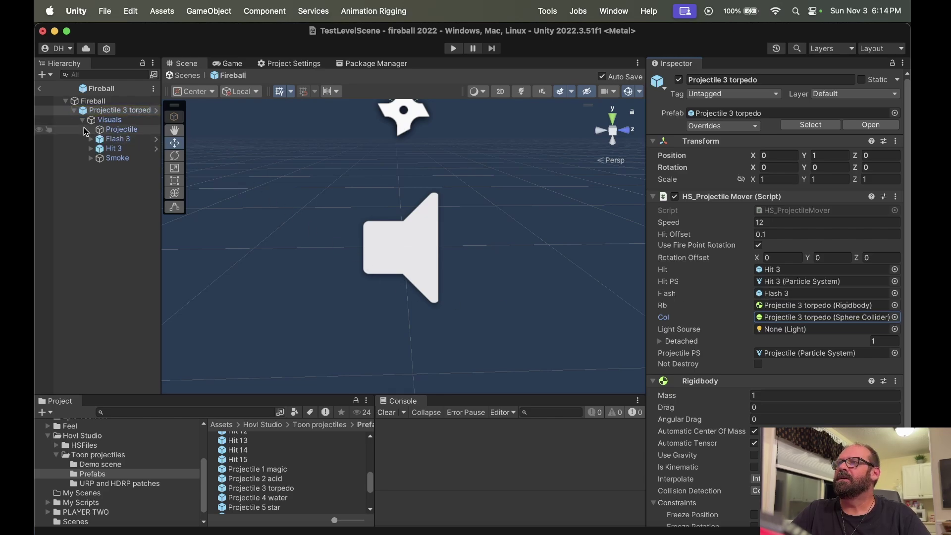
Unpack the Projectile 3 torpedo prefab completely.
right_click(104, 110)
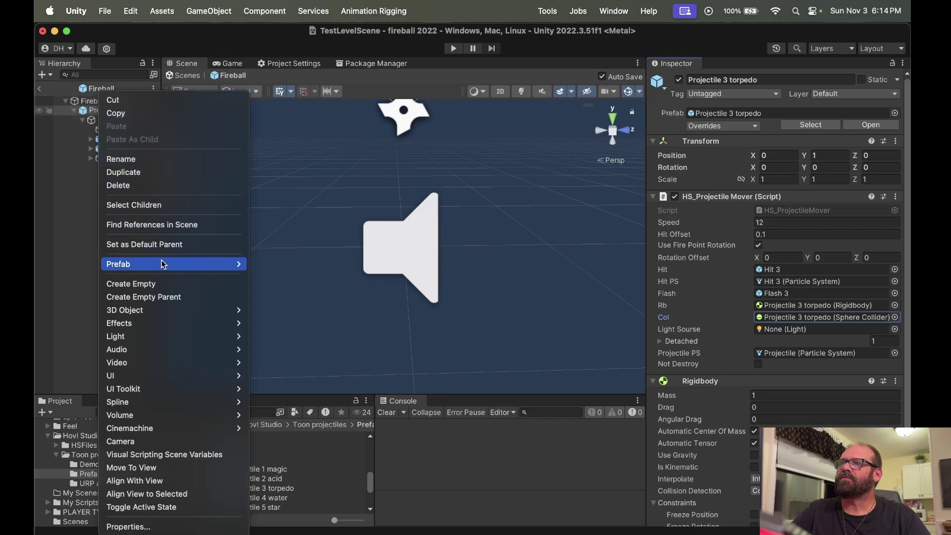
mouse_move(163, 263)
click(296, 376)
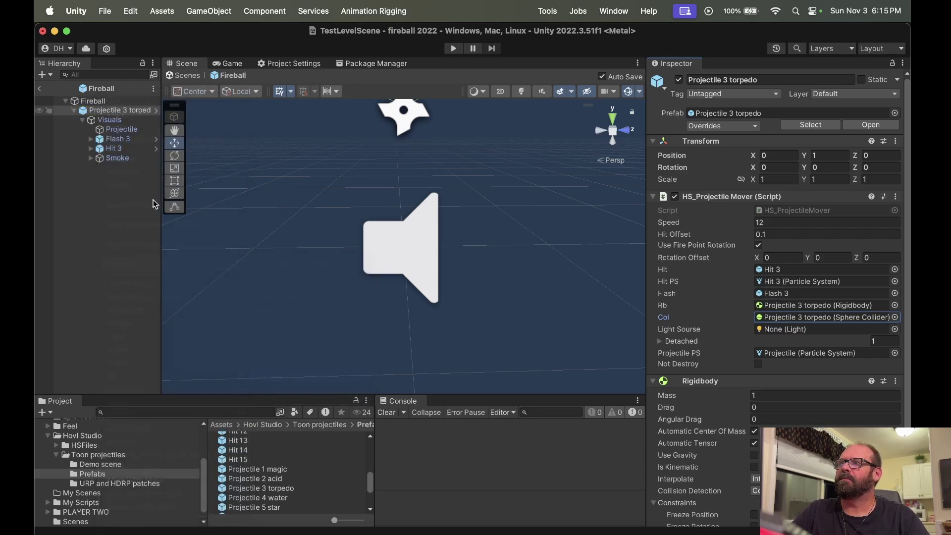
Move Projectile, Flash 3, Hit 3 and Smoke out of Visuals, directly under Projectile 3 torpedo.
click(113, 129)
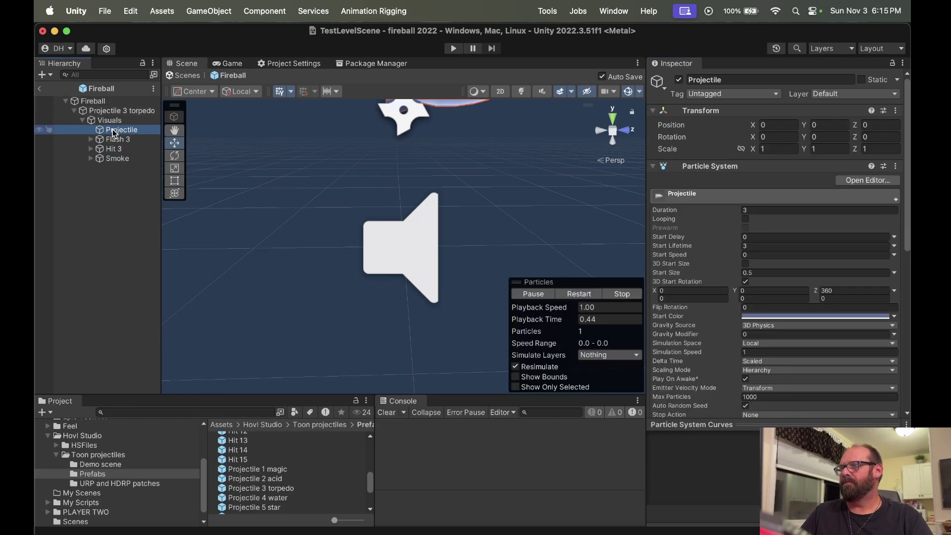
shift+click(112, 158)
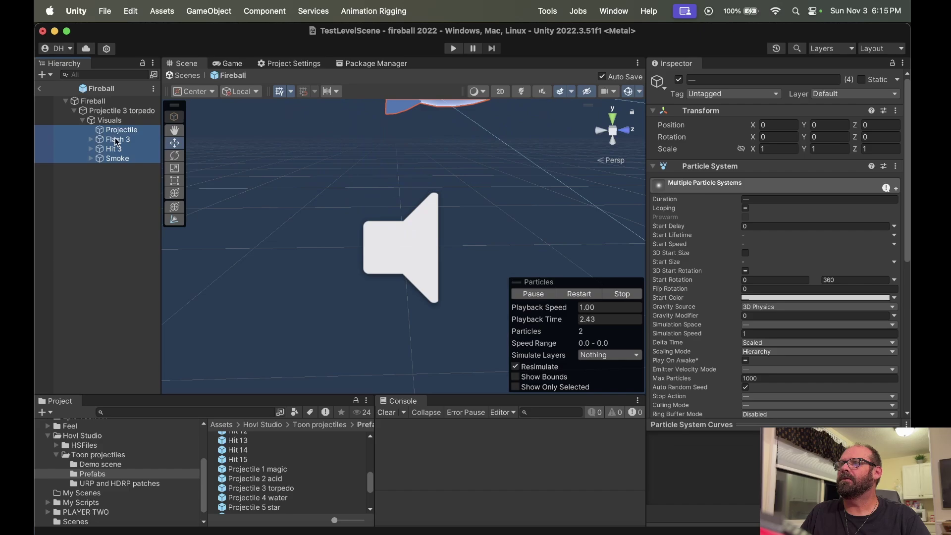
drag(112, 158, 112, 121)
right_click(108, 112)
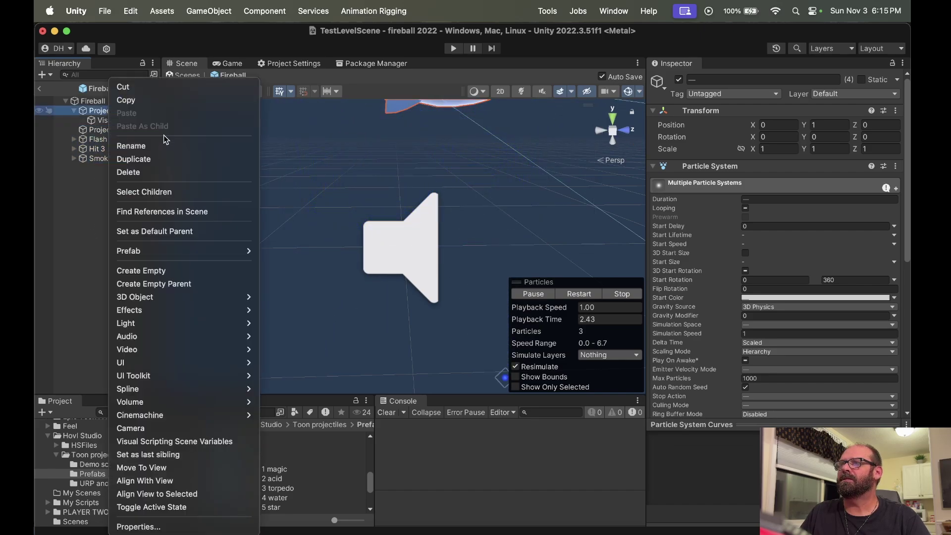